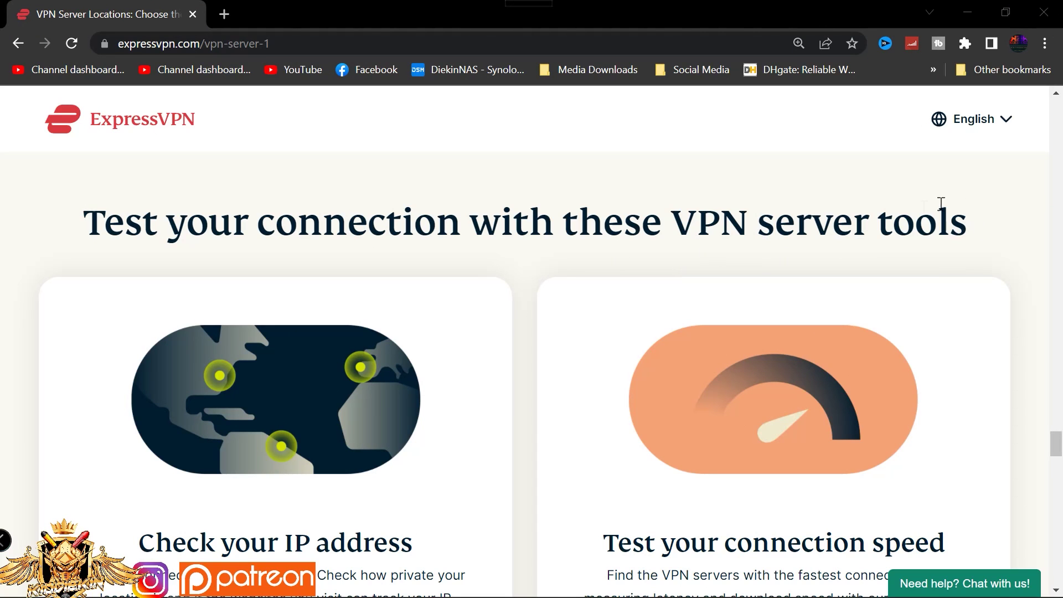
pyautogui.scroll(-6, 880, 223)
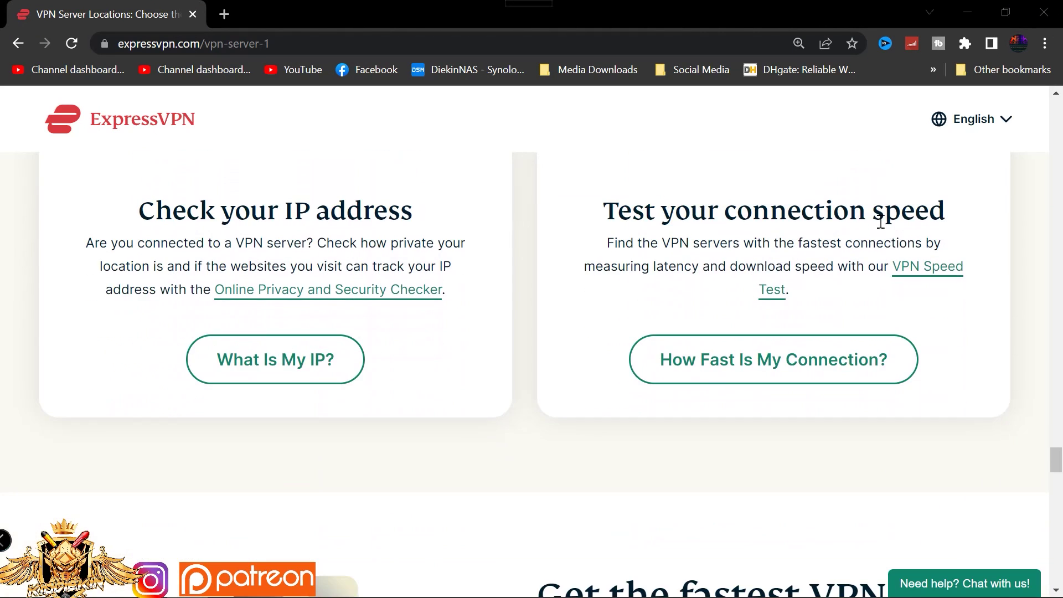
pyautogui.scroll(6, 880, 222)
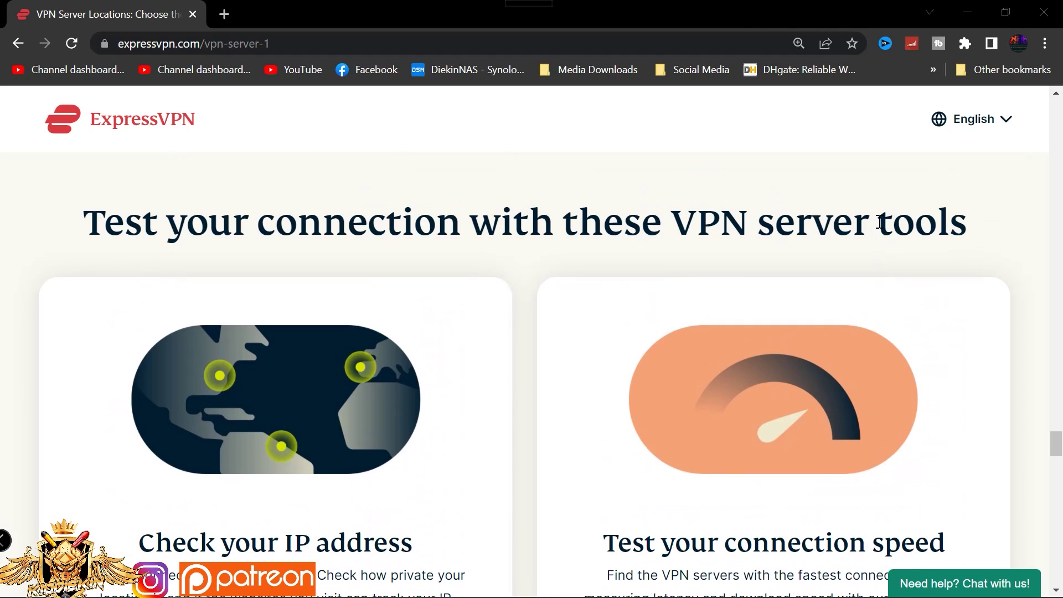
pyautogui.scroll(3, 819, 186)
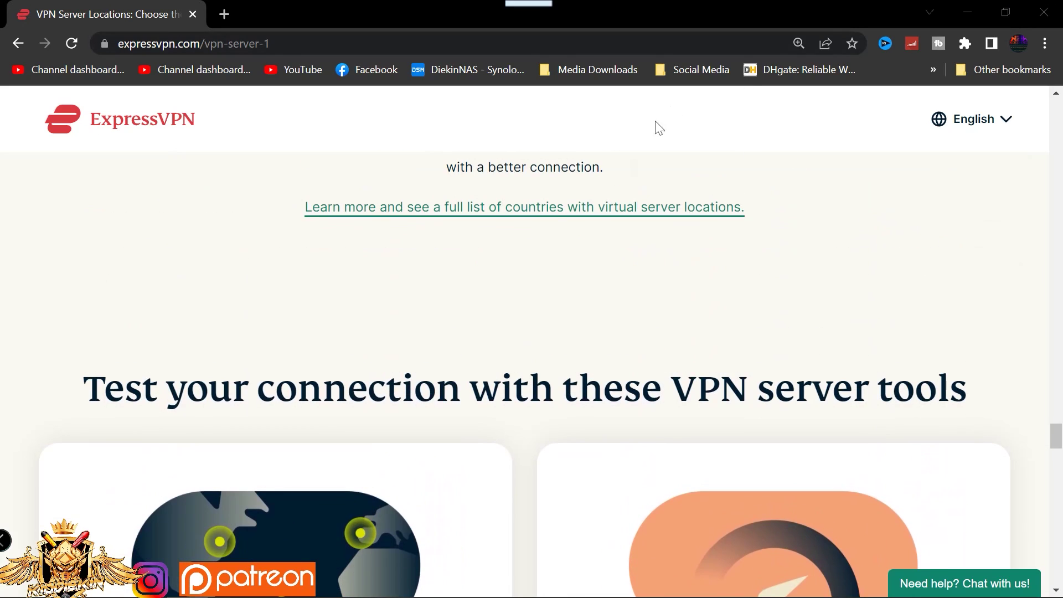
pyautogui.scroll(4, 658, 128)
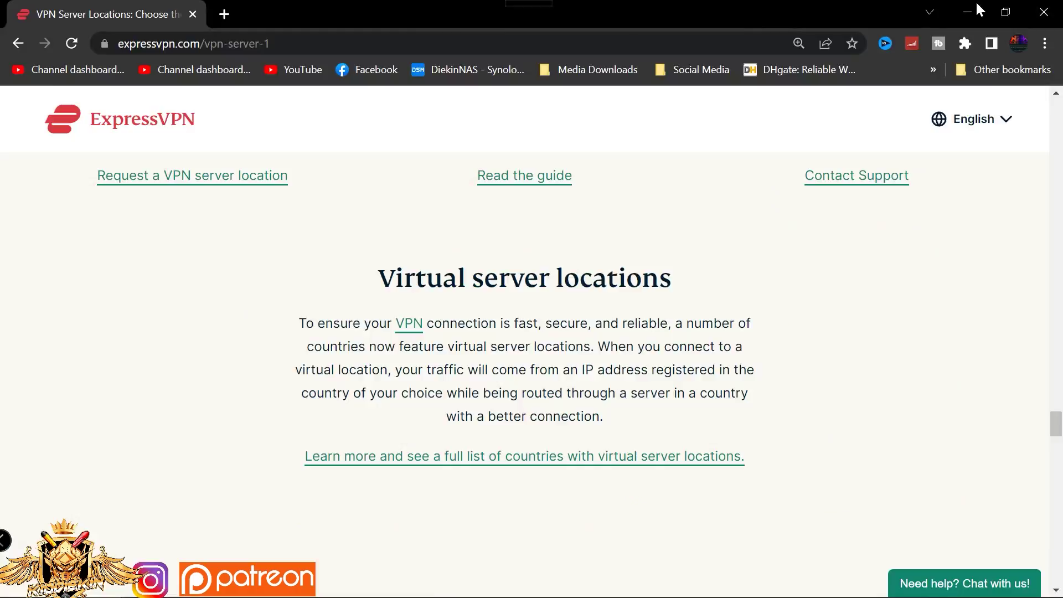
pyautogui.click(977, 9)
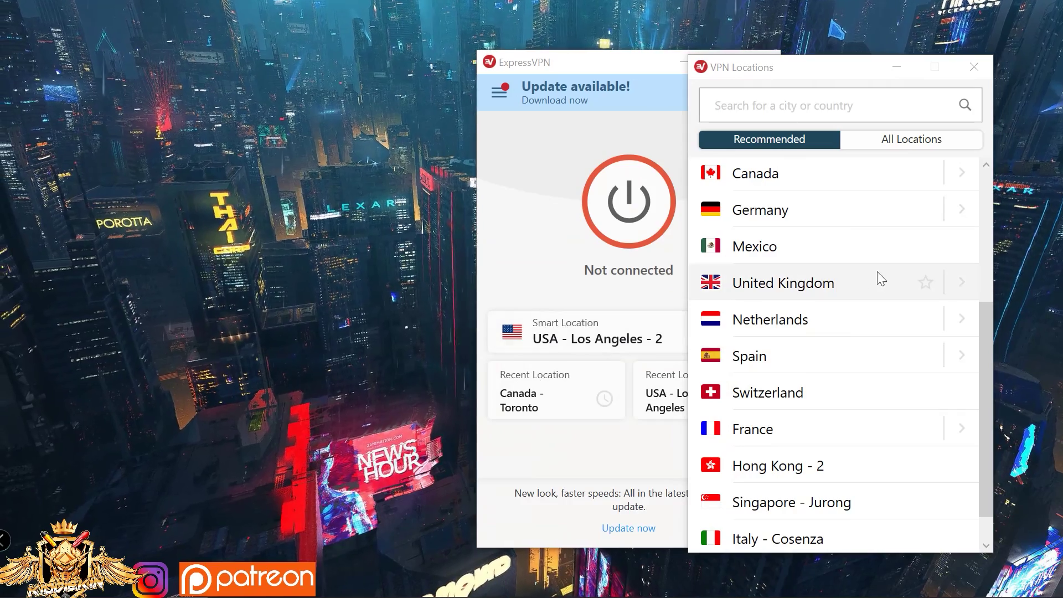
# Step: Nudge the ExpressVPN main window a little left beside the Recommended locations list
pyautogui.scroll(-1, 825, 286)
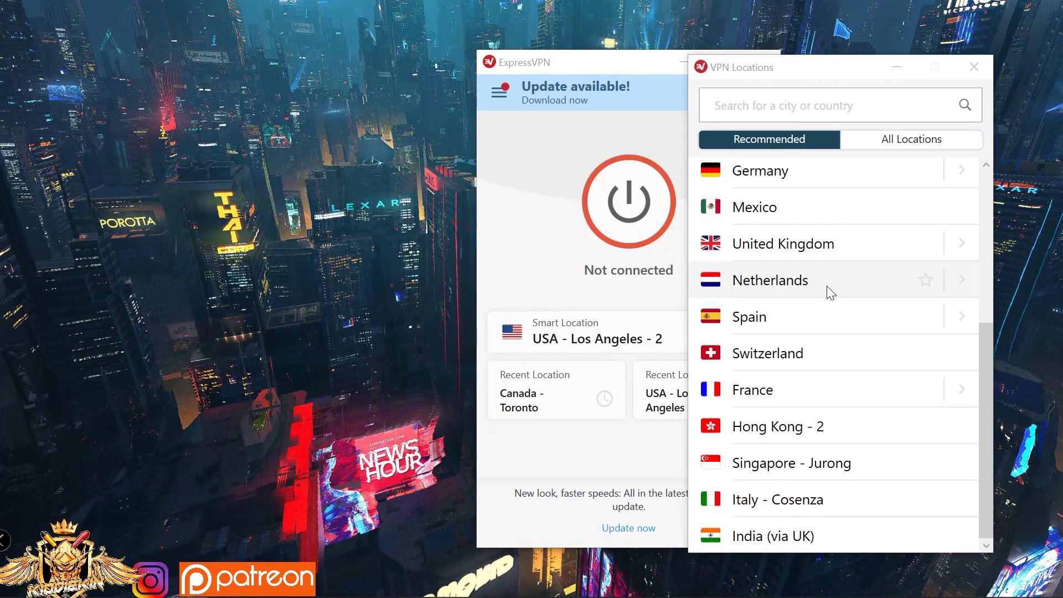
pyautogui.scroll(3, 826, 285)
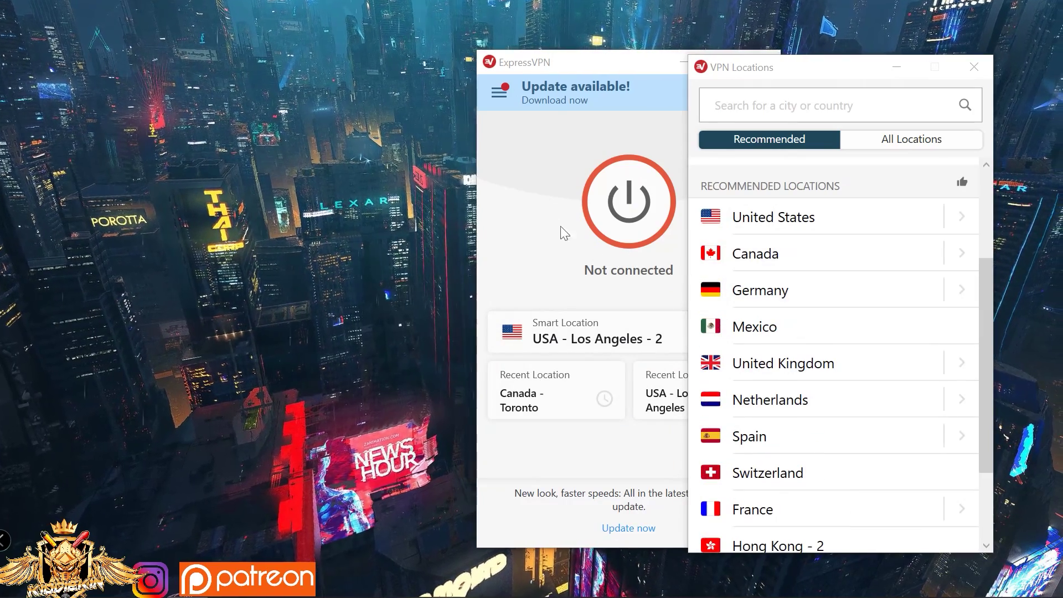
pyautogui.moveTo(615, 60); pyautogui.dragTo(588, 68)
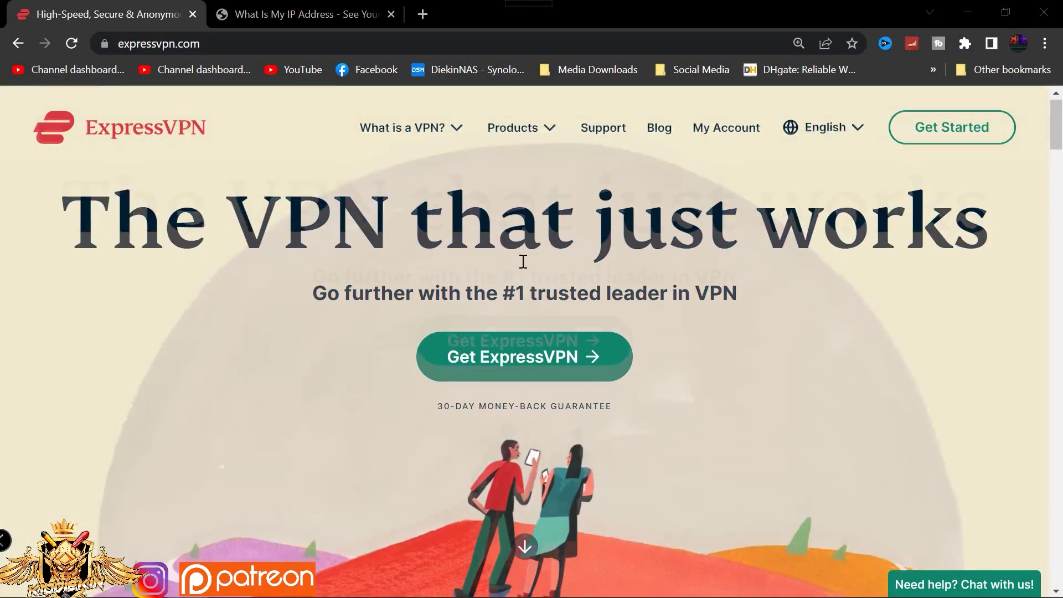
# Step: Scroll down through the expressvpn.com homepage
pyautogui.scroll(-12, 523, 262)
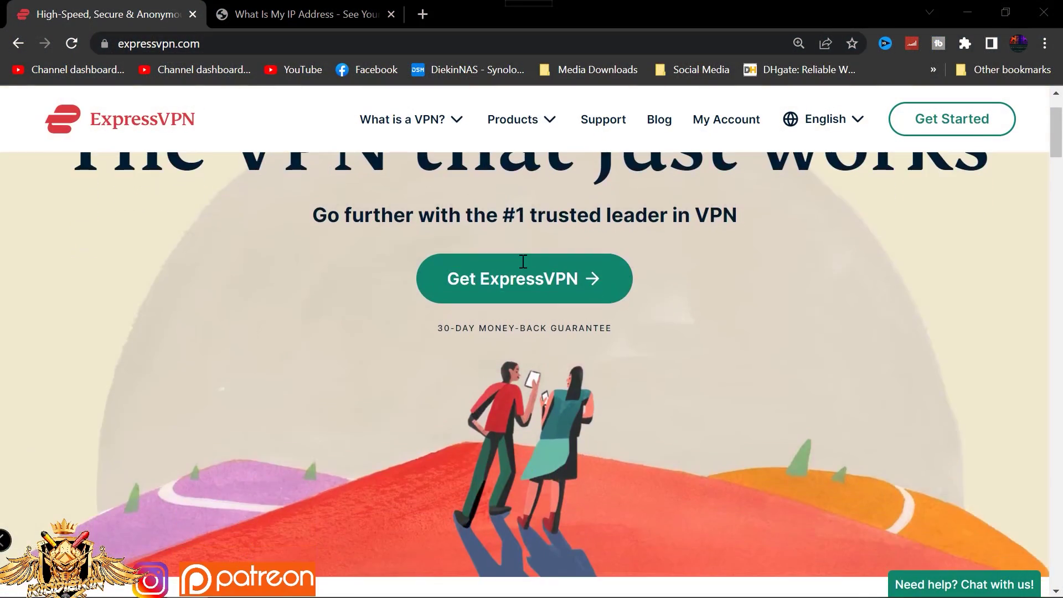
pyautogui.scroll(-10, 529, 269)
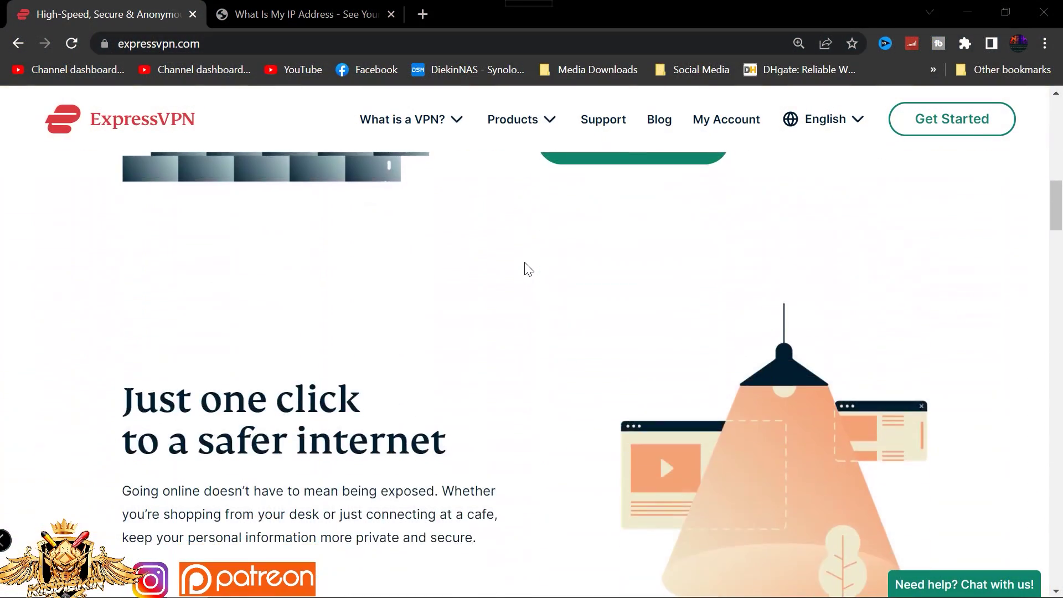
pyautogui.scroll(-10, 526, 269)
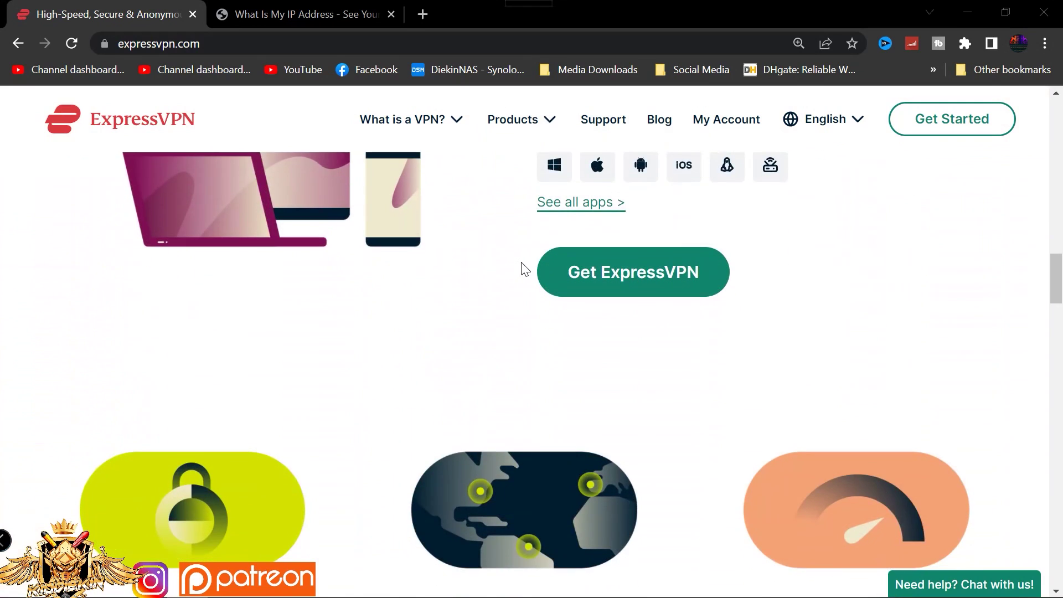
pyautogui.scroll(-8, 525, 269)
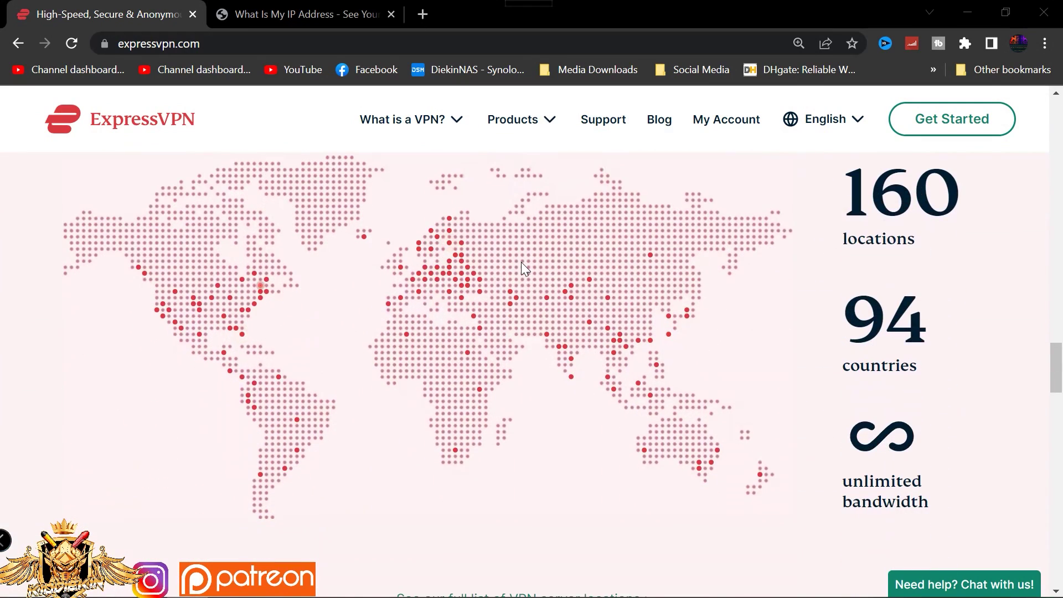
pyautogui.scroll(-5, 525, 270)
pyautogui.scroll(-7, 522, 265)
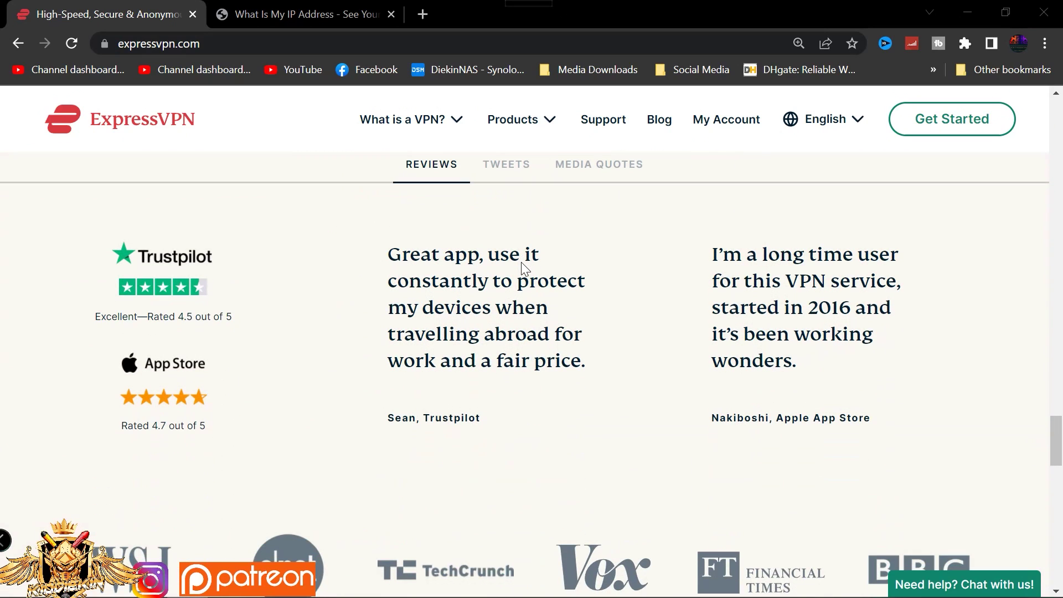
pyautogui.scroll(-5, 522, 264)
pyautogui.scroll(9, 514, 274)
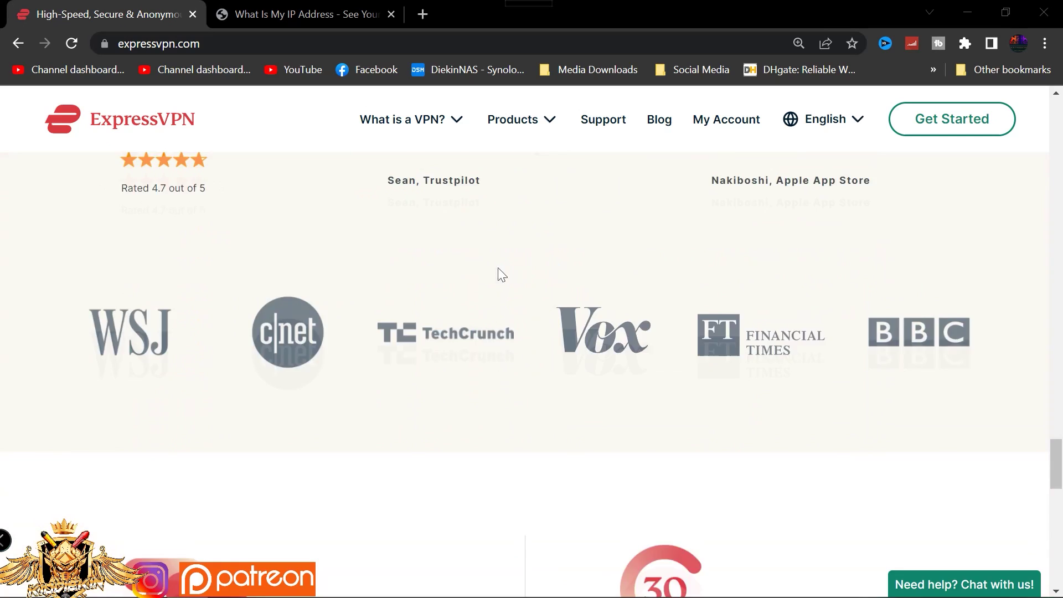
# Step: Close the 'What Is My IP Address' tab and scroll back up the homepage
pyautogui.click(390, 14)
pyautogui.moveTo(409, 119)
pyautogui.scroll(3, 490, 246)
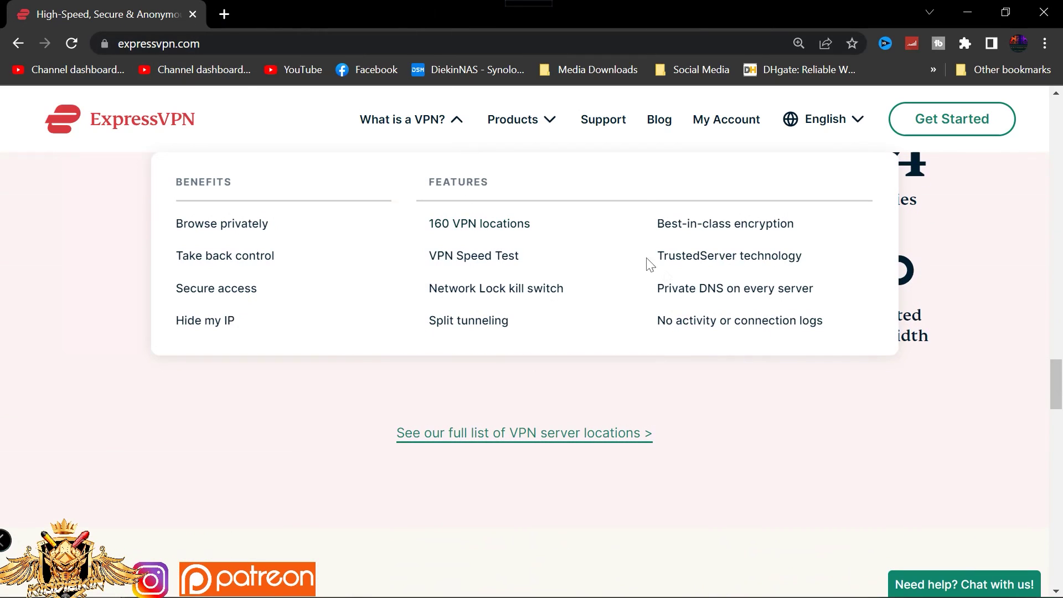
pyautogui.scroll(5, 747, 359)
pyautogui.scroll(14, 760, 378)
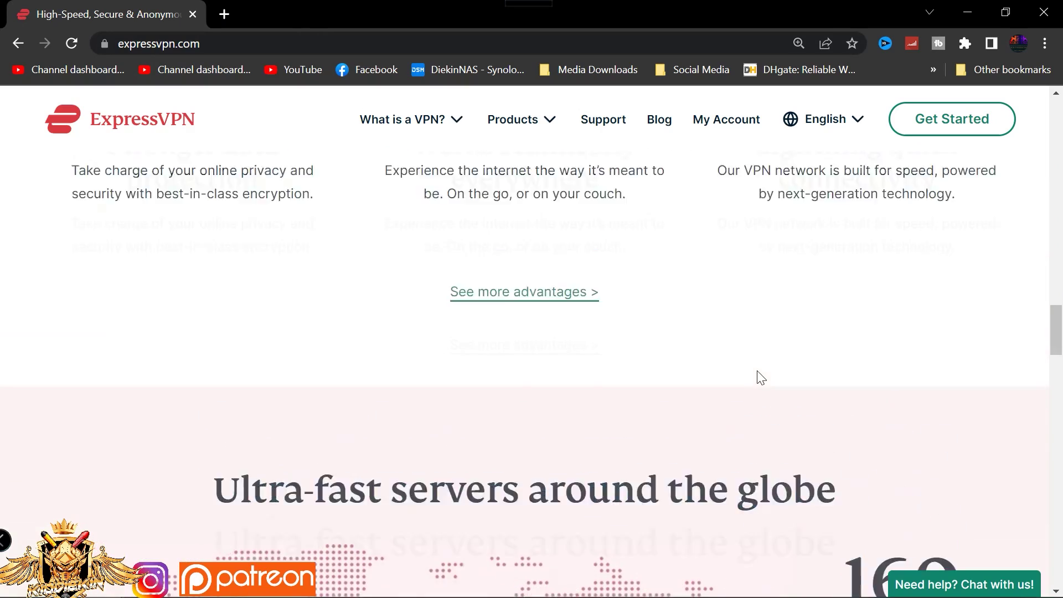
pyautogui.scroll(15, 741, 366)
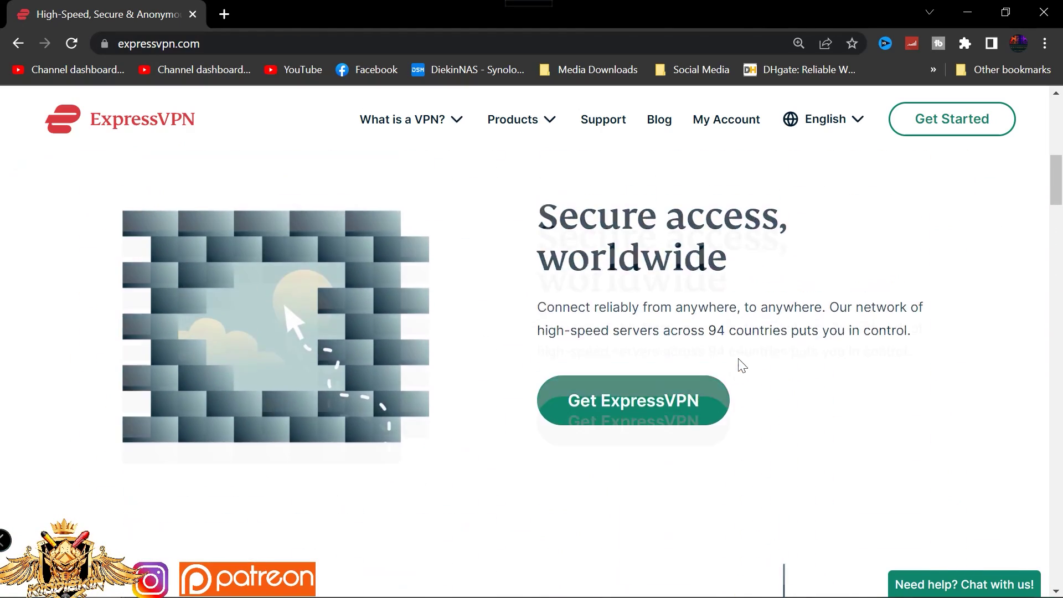
pyautogui.scroll(10, 741, 365)
pyautogui.scroll(-10, 739, 358)
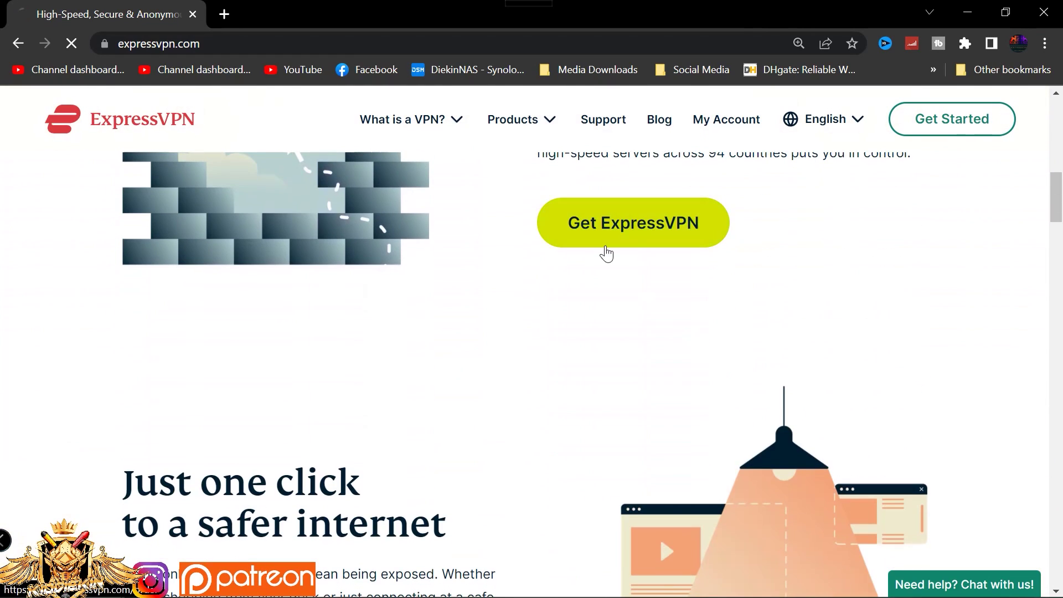
pyautogui.click(606, 238)
pyautogui.scroll(-3, 704, 329)
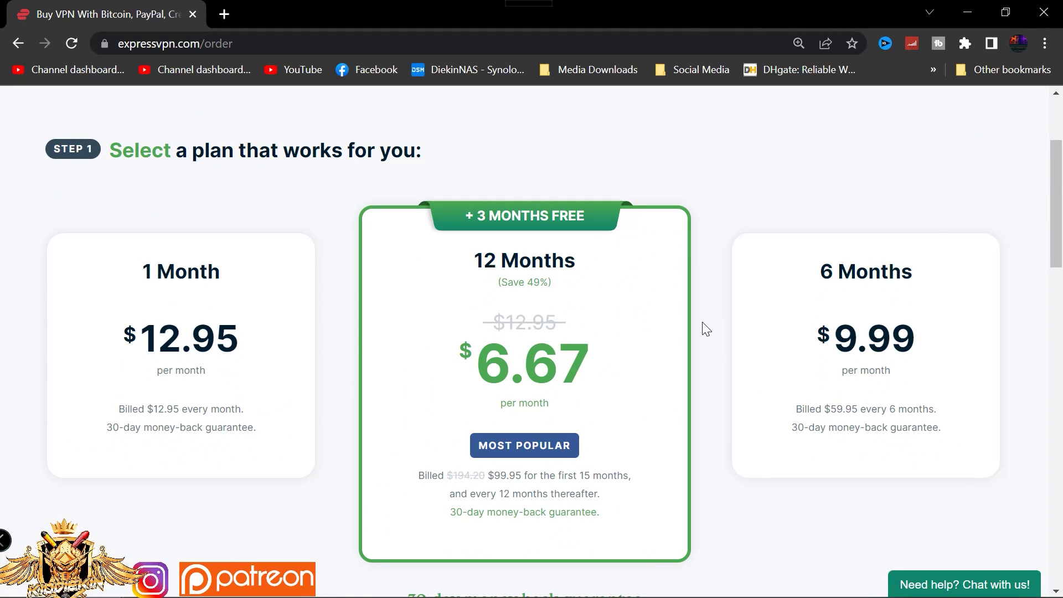
pyautogui.scroll(-7, 705, 328)
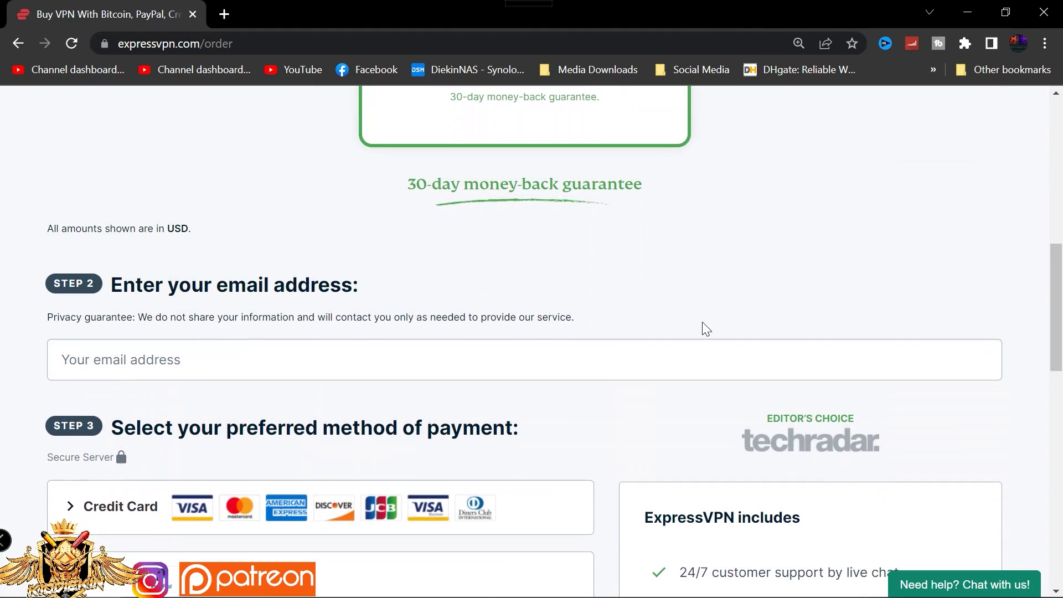
pyautogui.scroll(-7, 705, 329)
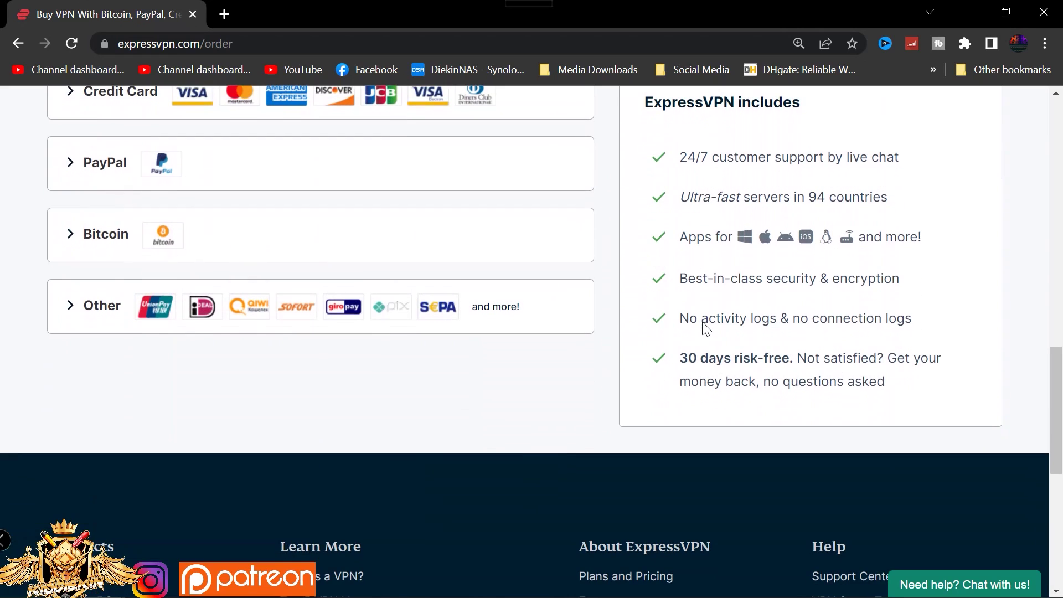
pyautogui.scroll(-5, 696, 319)
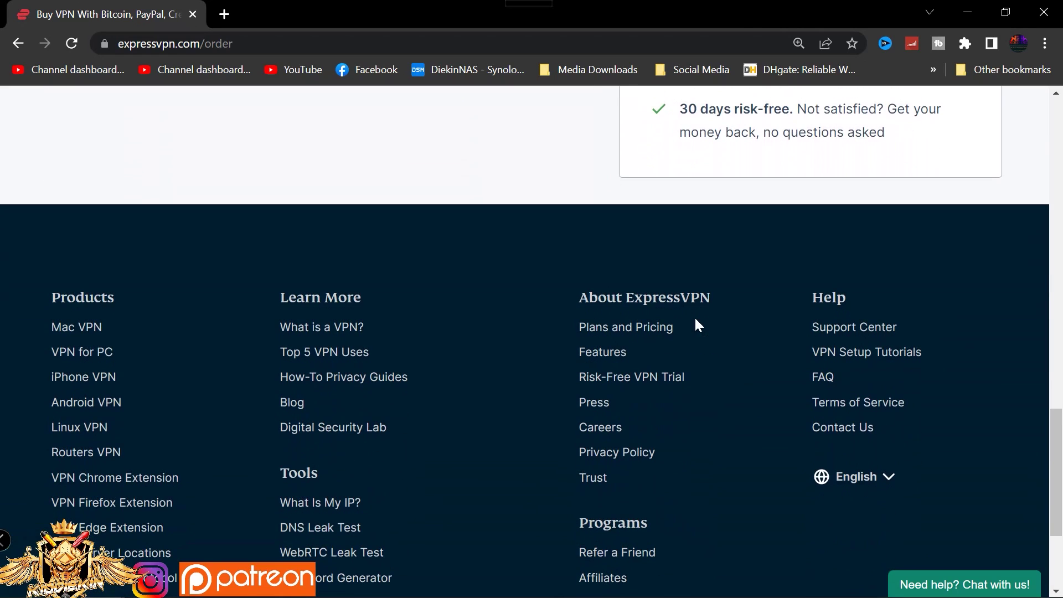
pyautogui.click(637, 334)
pyautogui.scroll(-5, 339, 370)
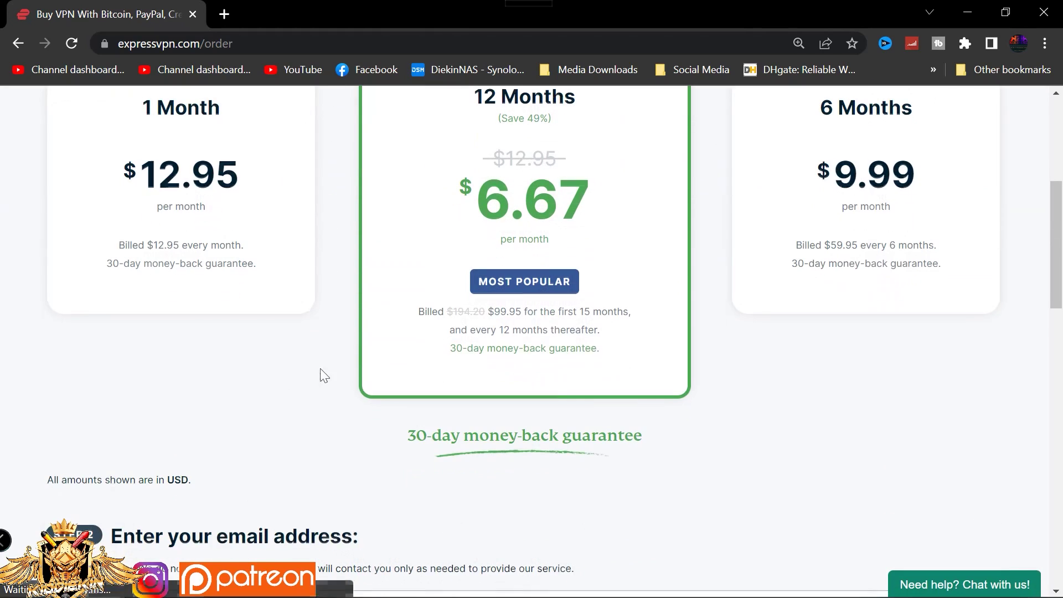
# Step: Return to the ExpressVPN homepage and scroll down to its footer
pyautogui.click(17, 42)
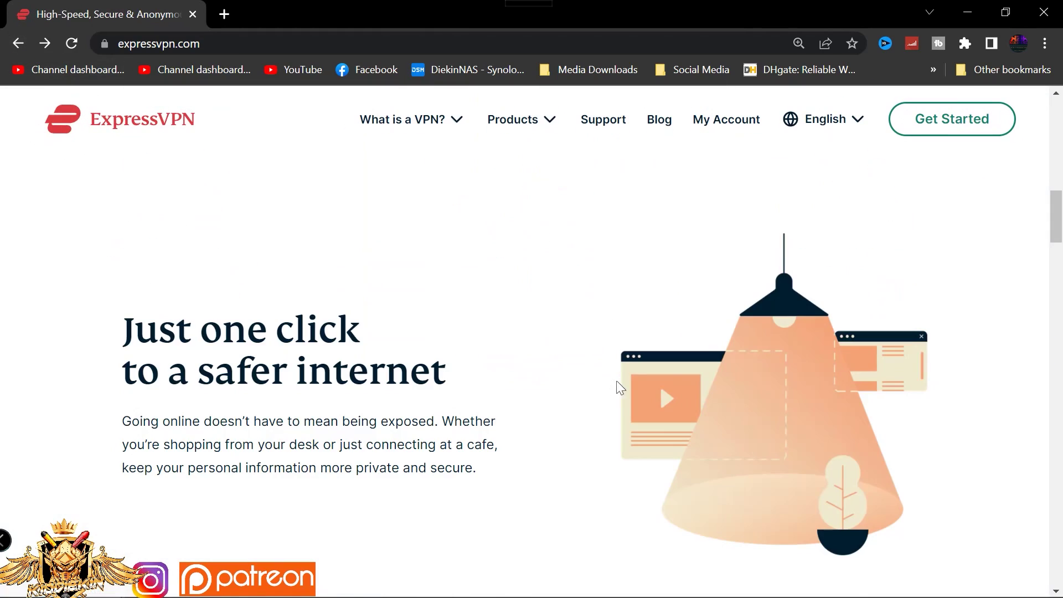
pyautogui.scroll(-10, 616, 381)
pyautogui.scroll(-15, 620, 381)
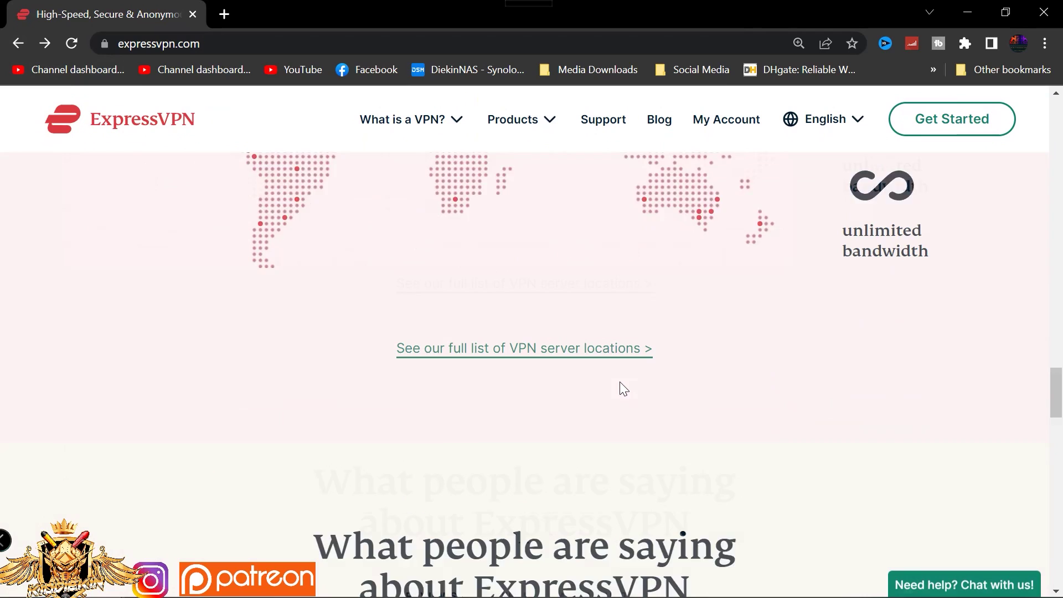
pyautogui.scroll(-10, 619, 381)
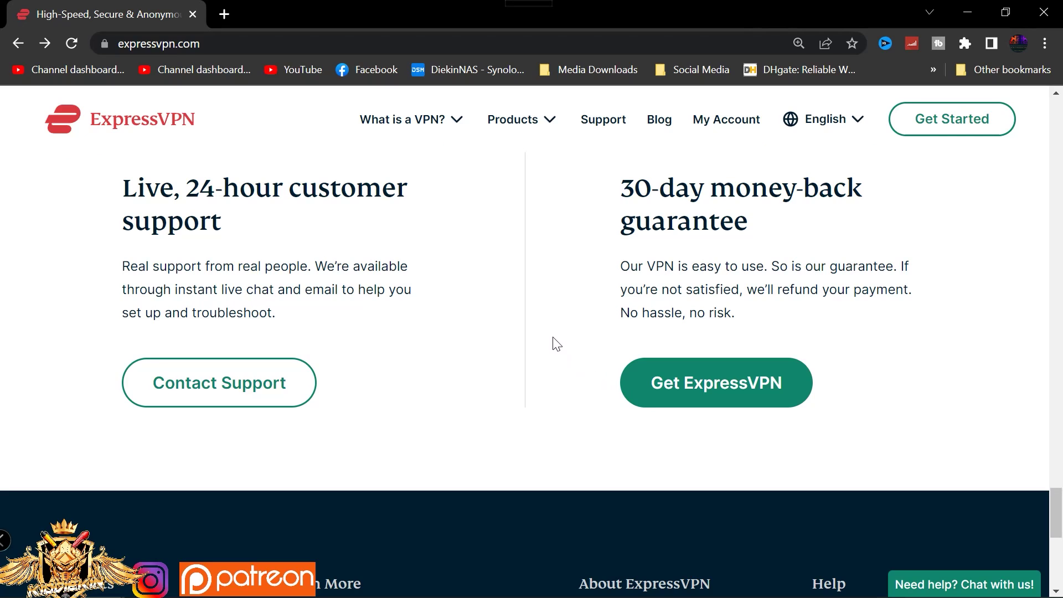
pyautogui.scroll(-3, 467, 304)
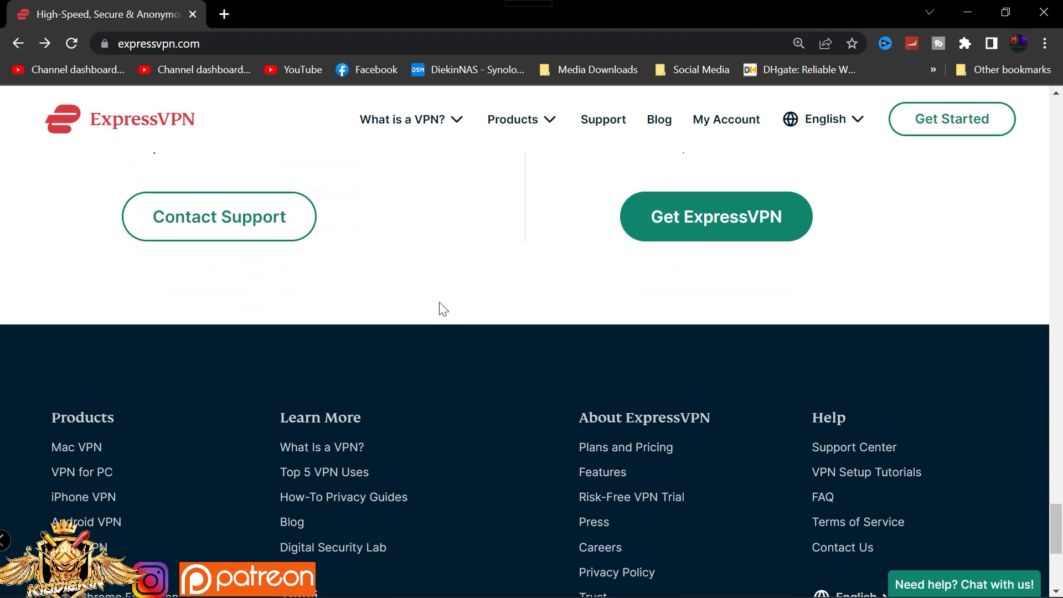
pyautogui.scroll(-2, 618, 433)
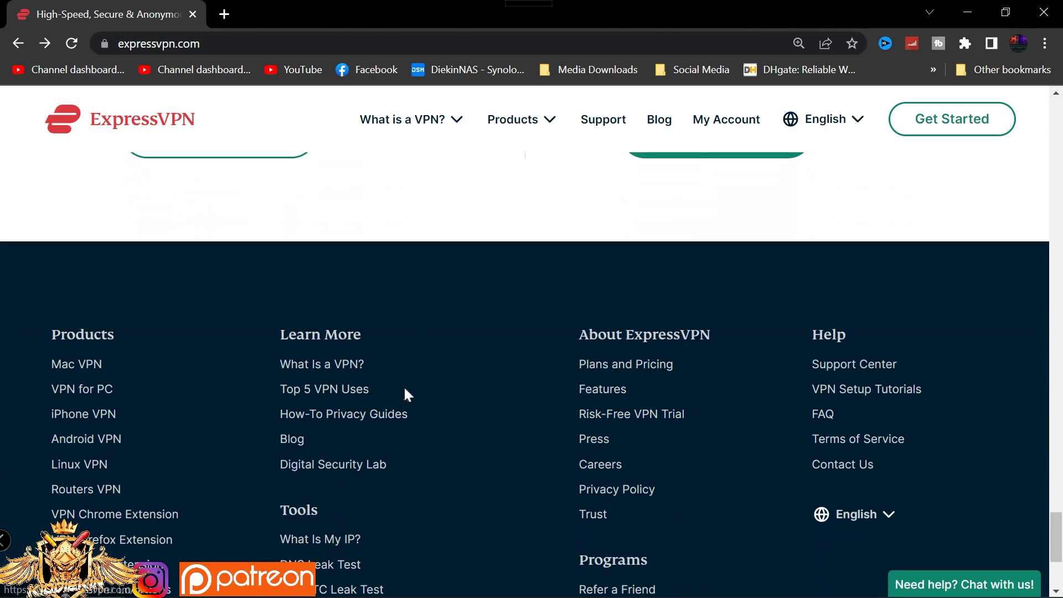
# Step: Browse the Features page's basic, advanced and educational sections, then go back to the homepage
pyautogui.click(611, 397)
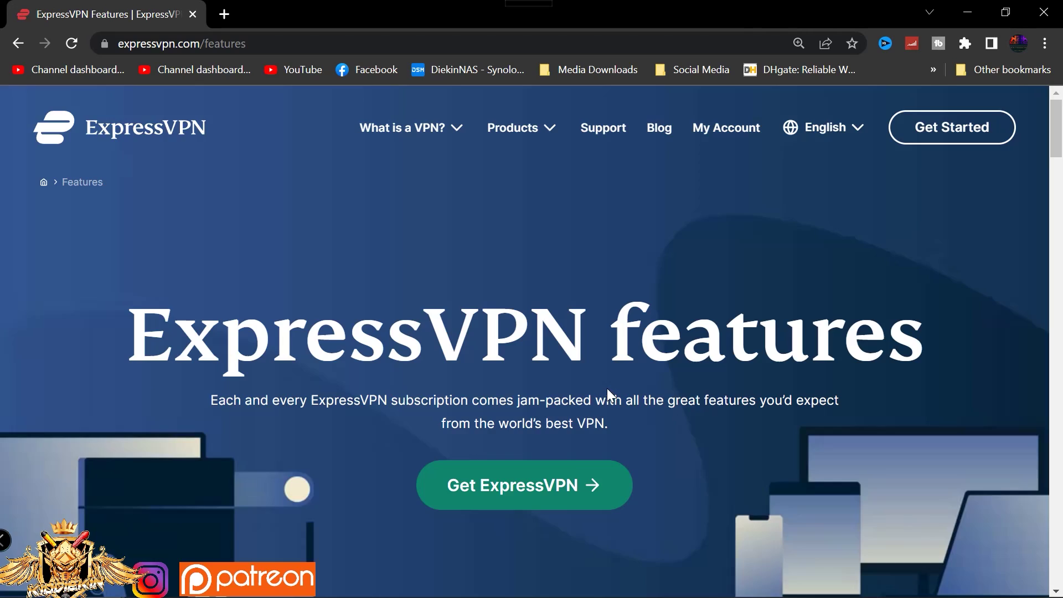
pyautogui.scroll(-6, 607, 388)
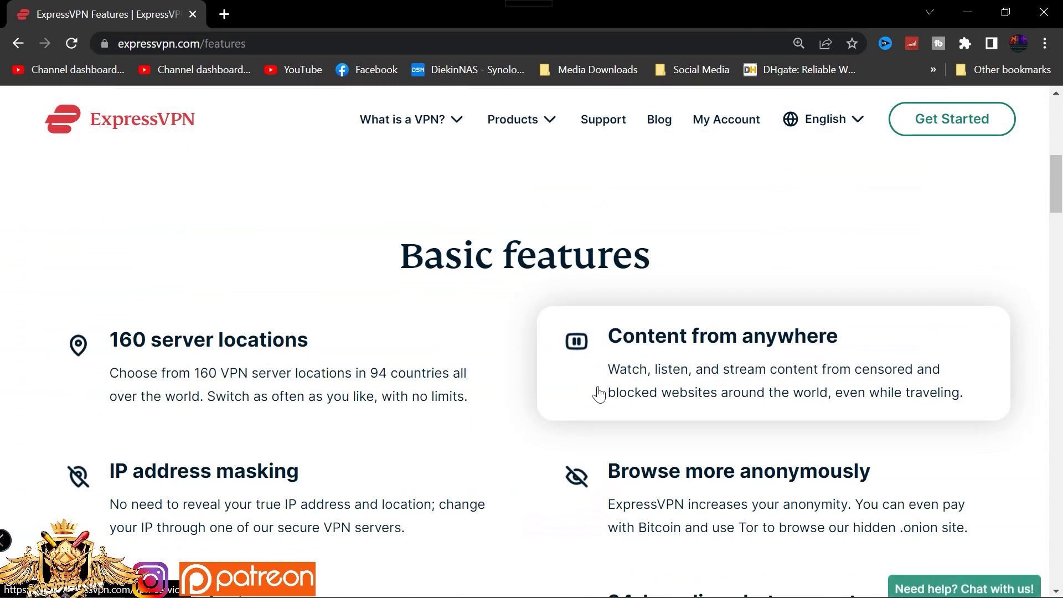
pyautogui.scroll(-1, 598, 390)
pyautogui.scroll(-1, 598, 394)
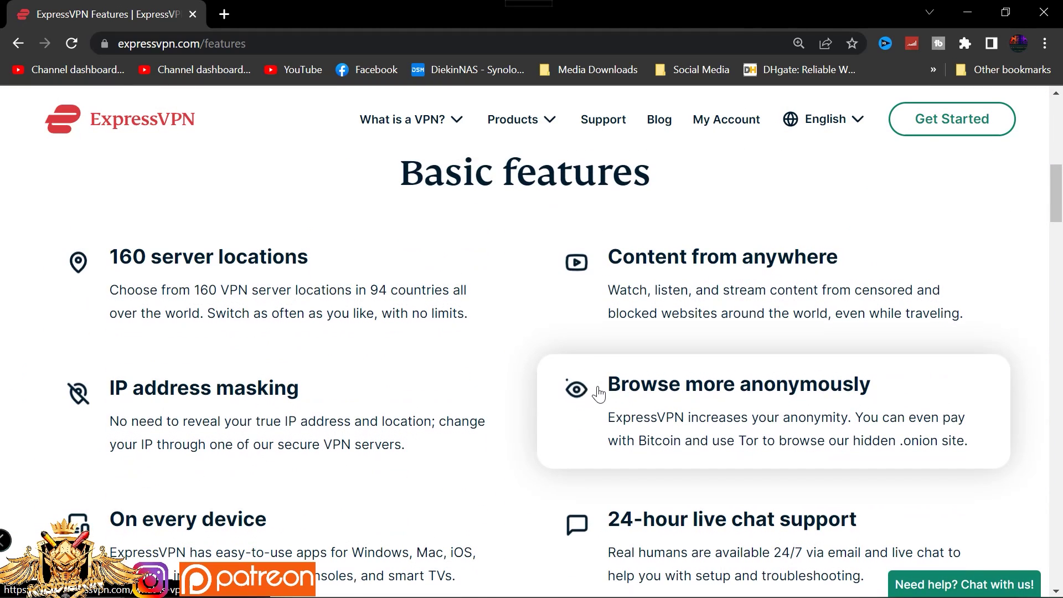
pyautogui.scroll(-1, 599, 394)
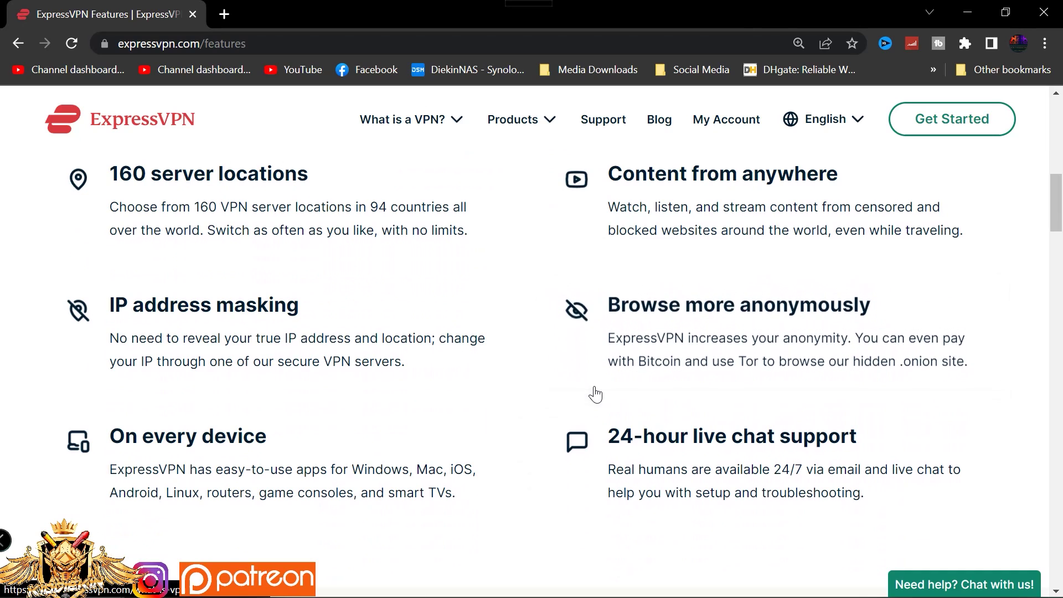
pyautogui.scroll(-6, 543, 396)
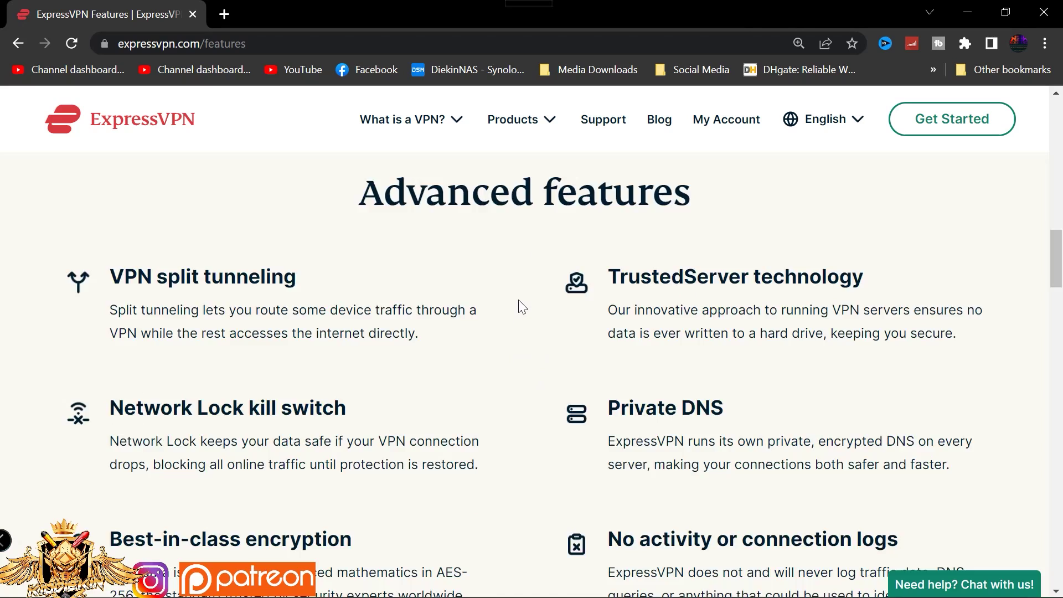
pyautogui.scroll(-5, 519, 302)
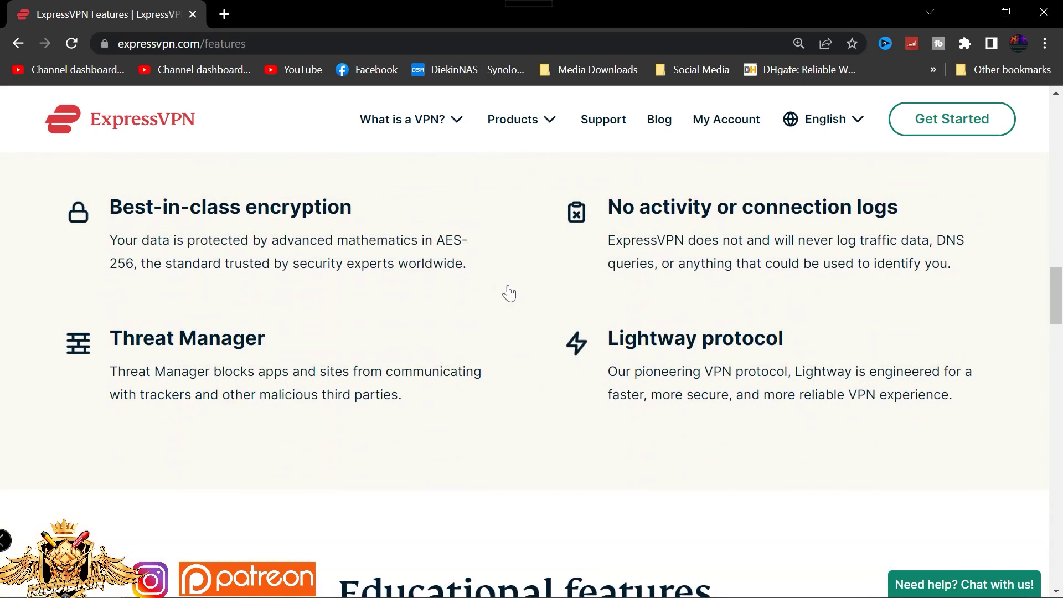
pyautogui.scroll(-4, 462, 269)
pyautogui.scroll(-4, 462, 273)
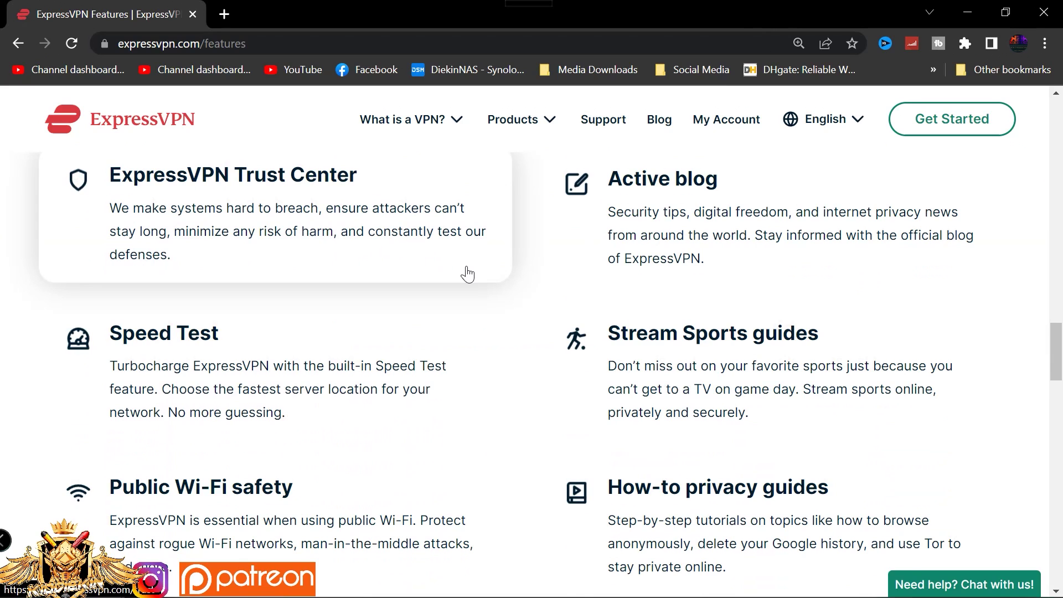
pyautogui.scroll(-1, 467, 273)
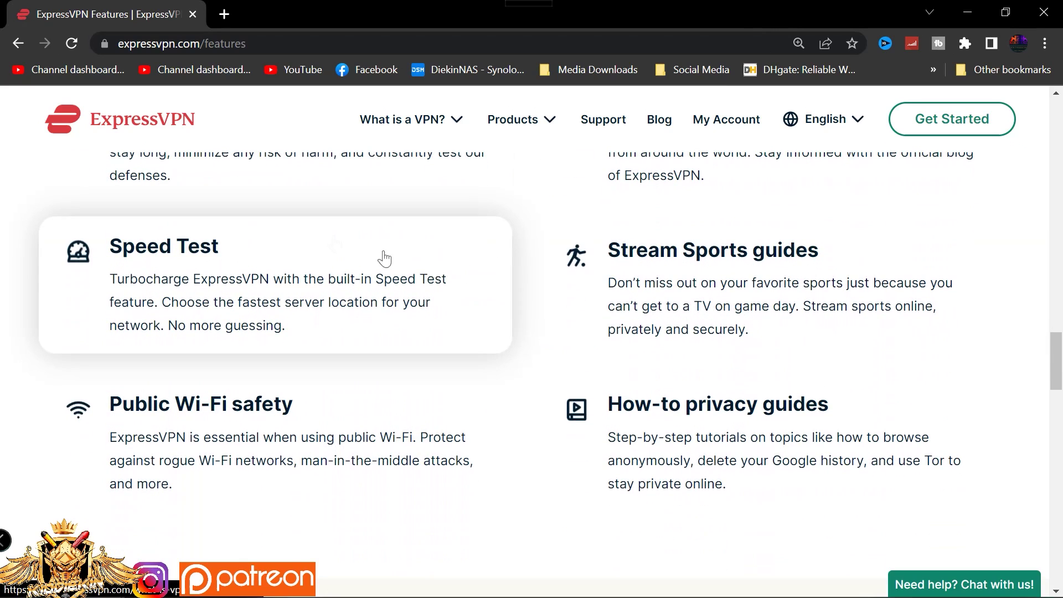
pyautogui.click(20, 43)
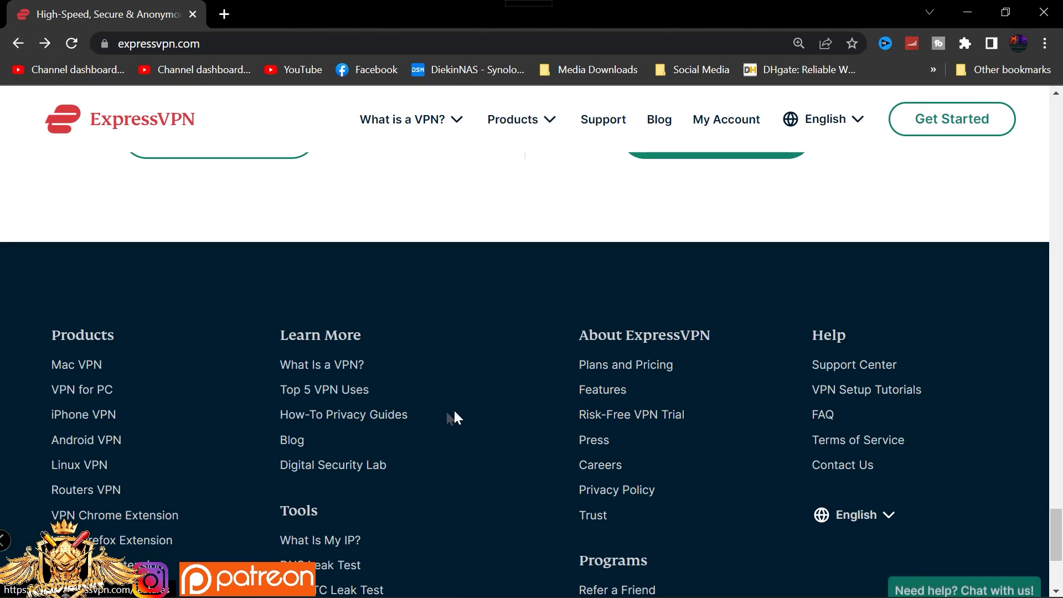
# Step: Open the 'What Is a VPN?' article from the homepage footer
pyautogui.click(323, 366)
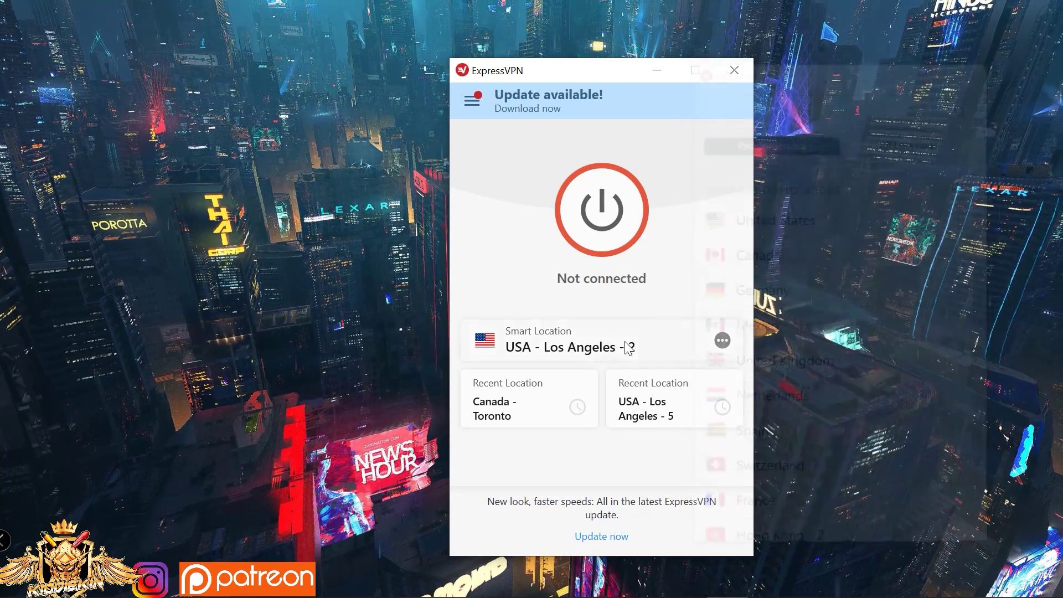
# Step: Select United Kingdom from the Recommended VPN Locations list
pyautogui.click(720, 340)
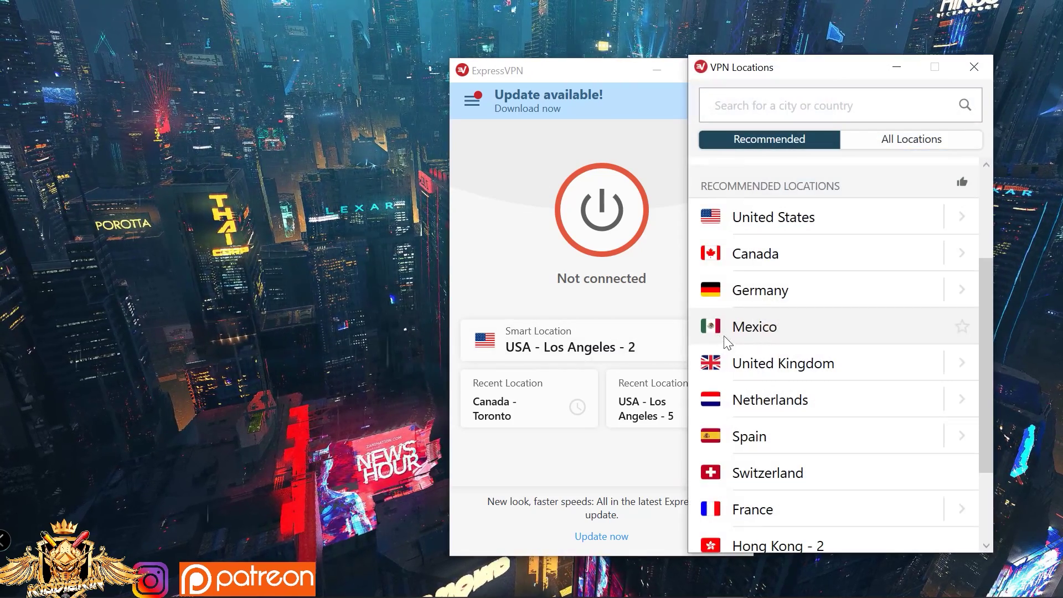
pyautogui.scroll(-1, 863, 291)
pyautogui.click(841, 323)
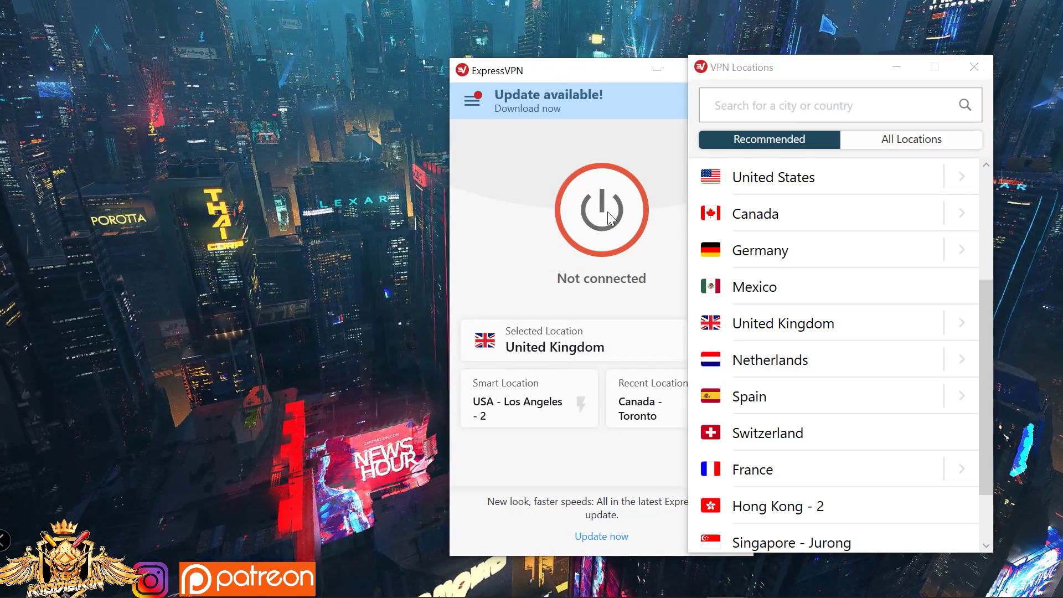
# Step: Connect to UK - Docklands, then bring the VPN Server Locations browser window forward
pyautogui.click(611, 227)
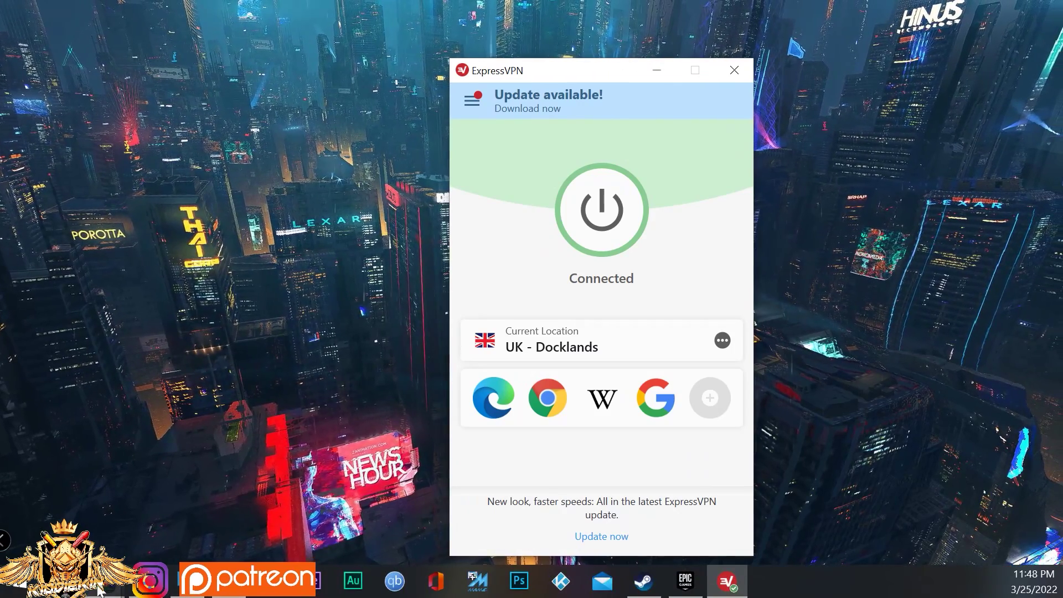
pyautogui.click(269, 580)
pyautogui.click(620, 536)
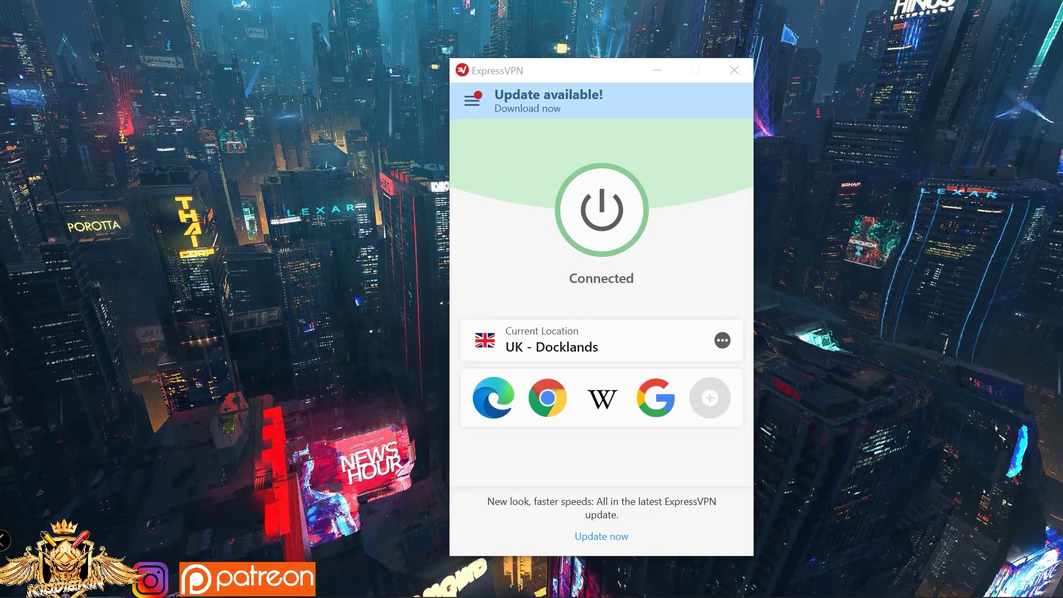
# Step: Maximize the whatismyipaddress.com window, accept its privacy consent to see London, then return to ExpressVPN
pyautogui.hotkey('alt', 'Tab')
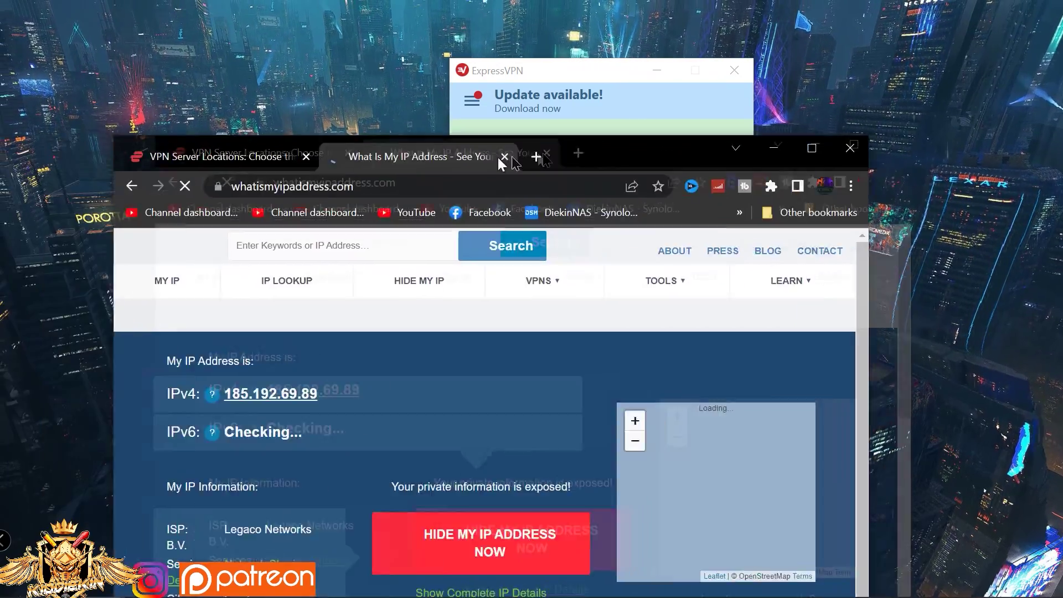
pyautogui.moveTo(496, 155); pyautogui.dragTo(655, 109)
pyautogui.click(983, 118)
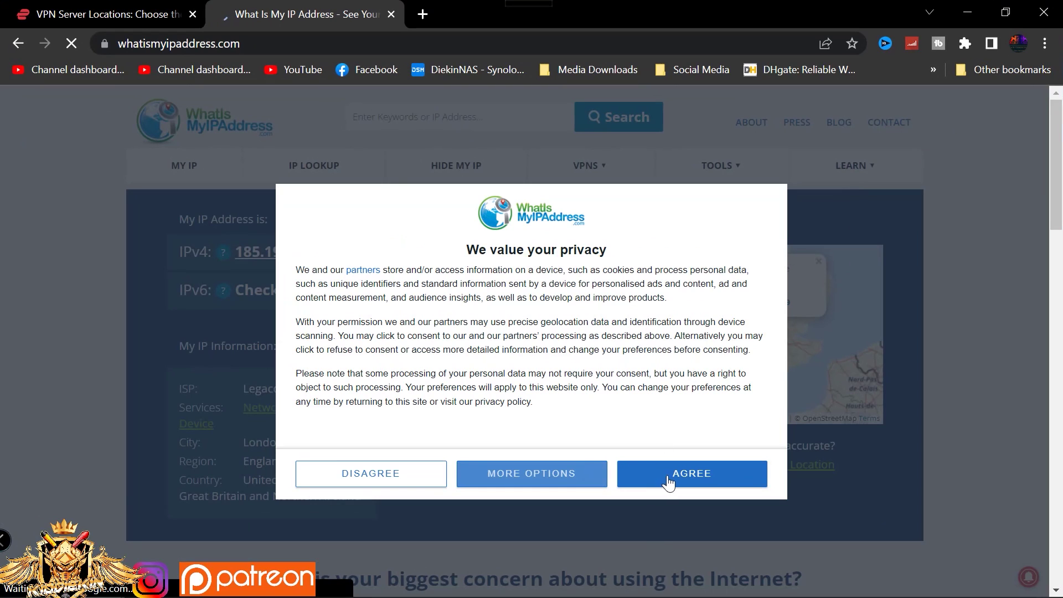
pyautogui.click(668, 481)
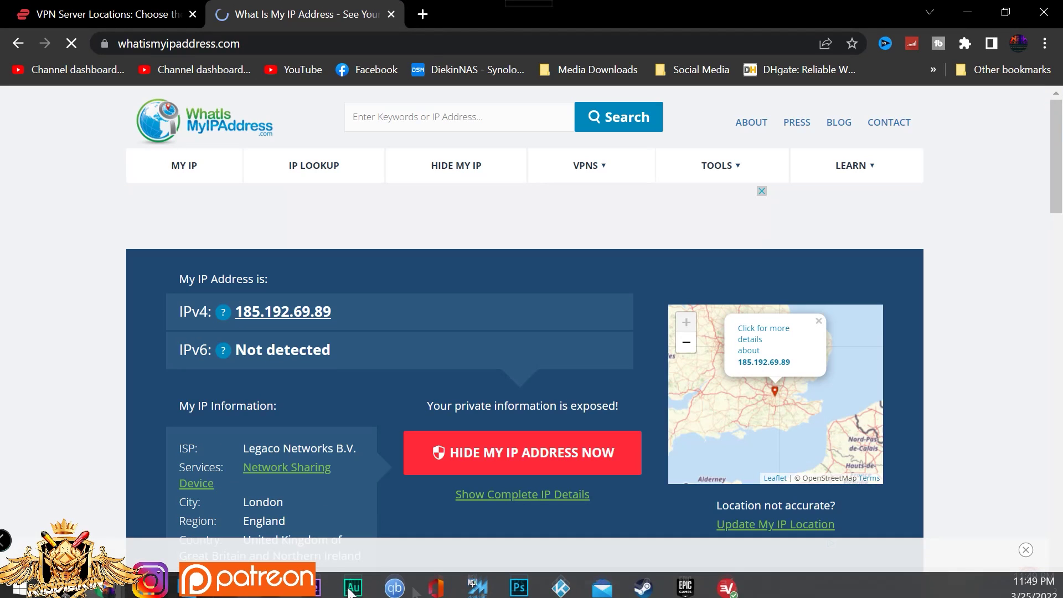
pyautogui.click(726, 580)
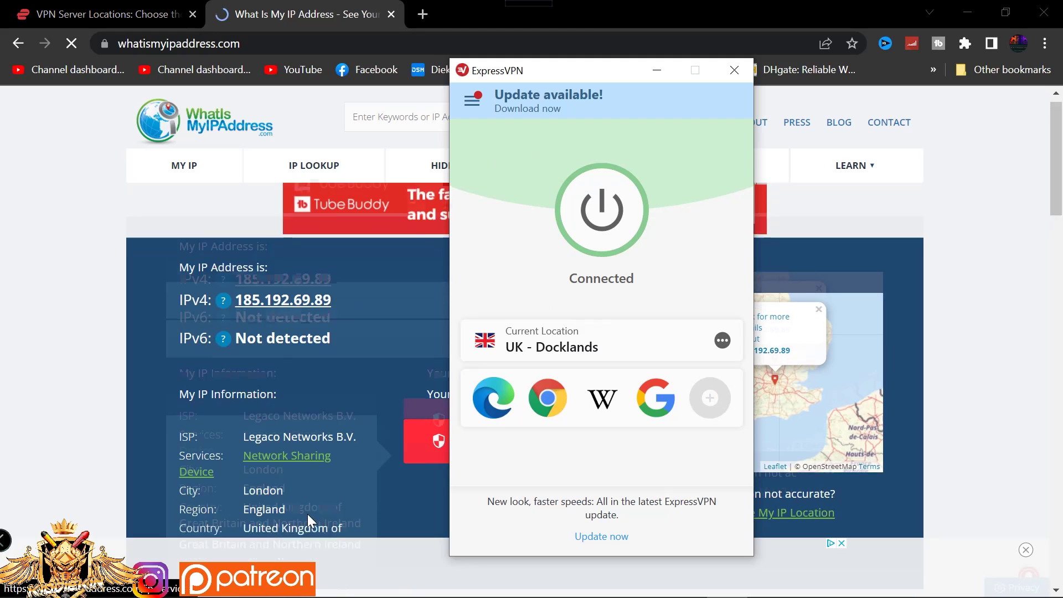
pyautogui.scroll(-1, 307, 513)
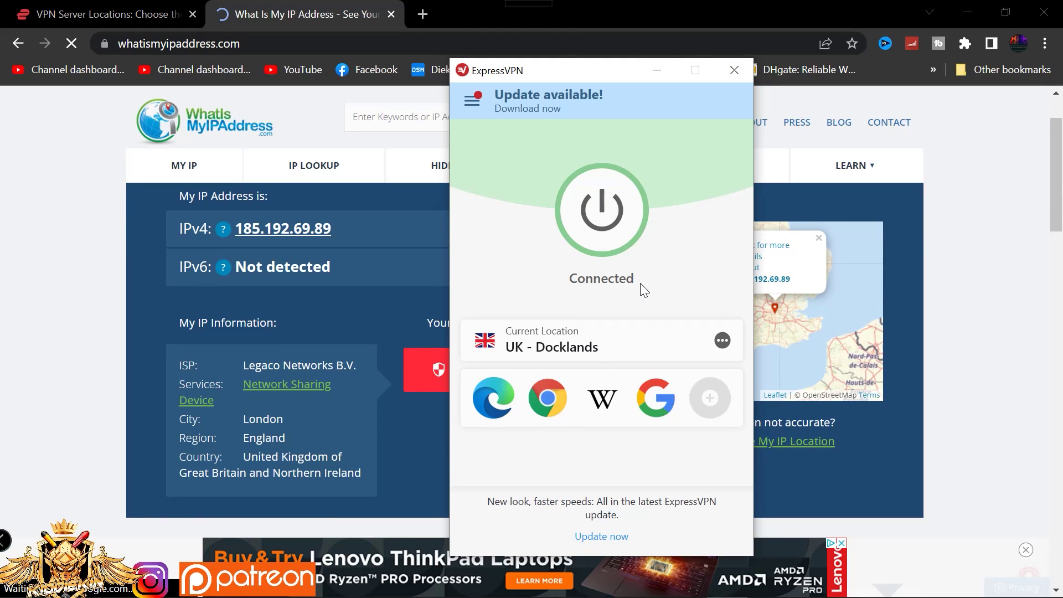
# Step: Disconnect from the UK and reconnect ExpressVPN through Switzerland
pyautogui.click(601, 229)
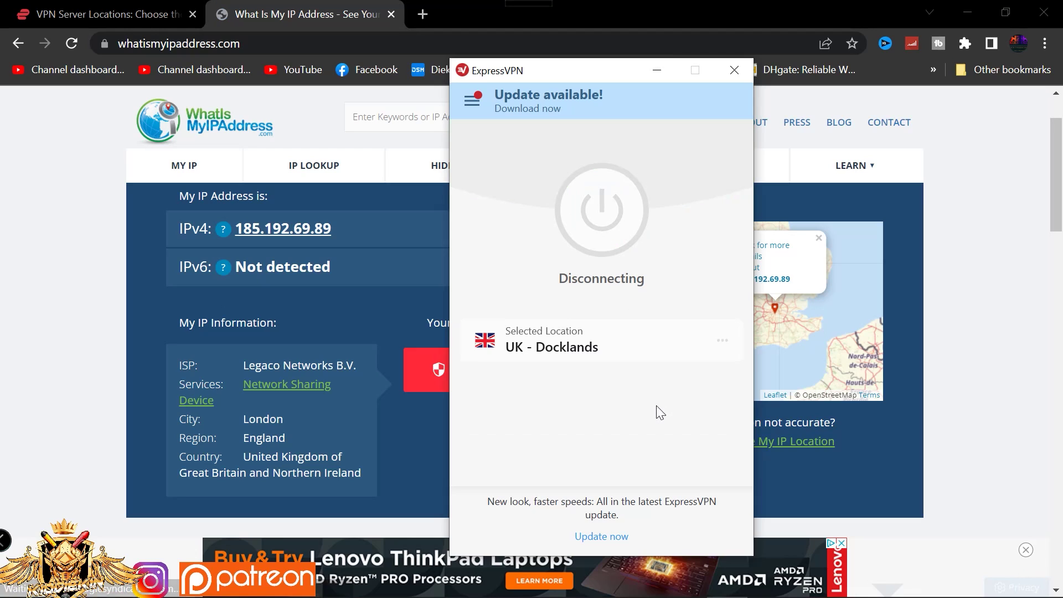
pyautogui.click(721, 340)
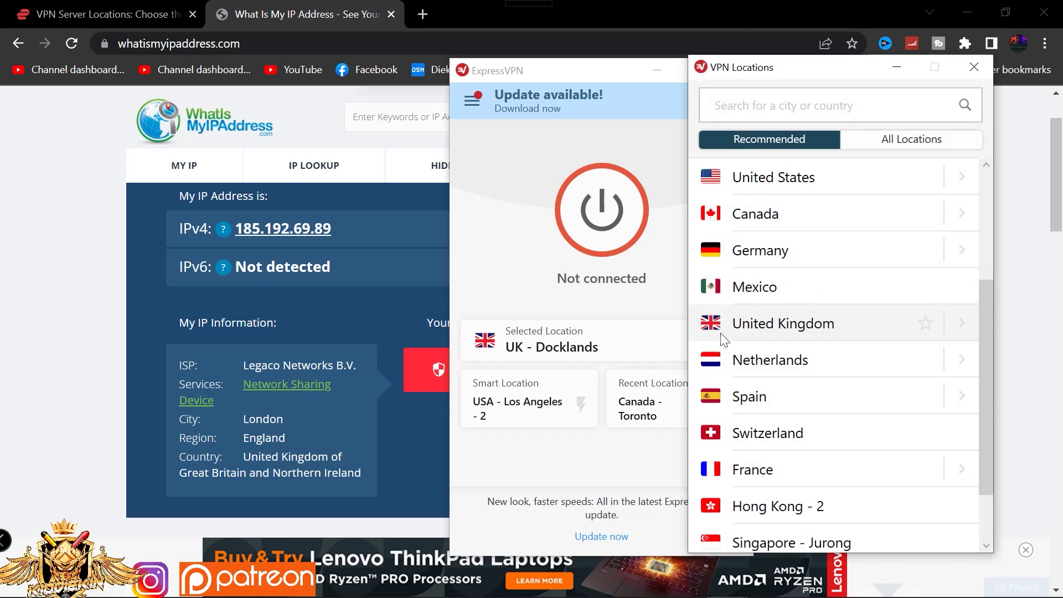
pyautogui.click(819, 435)
pyautogui.click(596, 237)
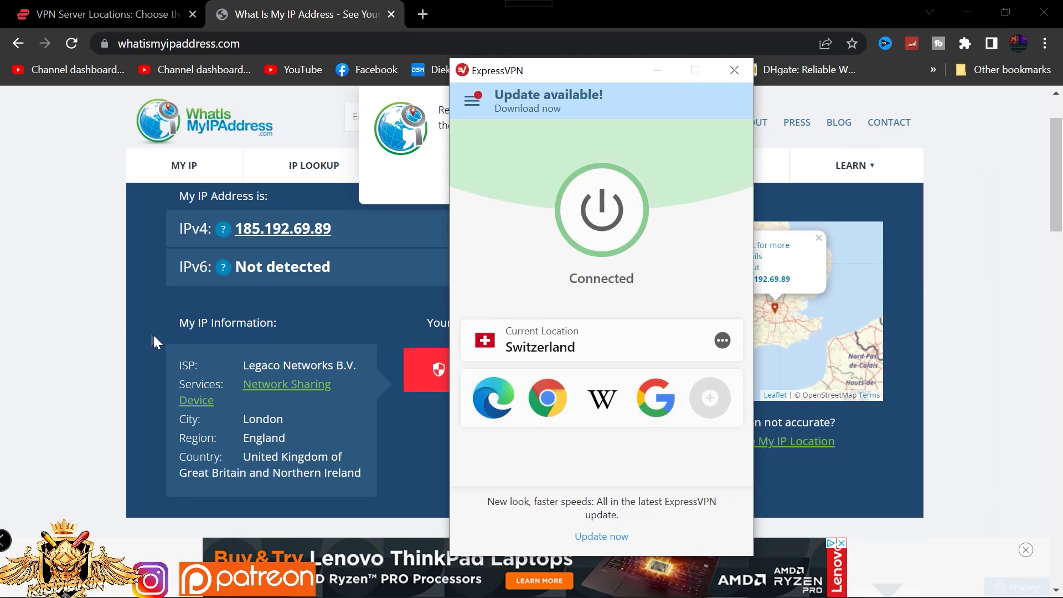
# Step: Reload whatismyipaddress.com to confirm the Zurich, Switzerland IP, then minimize Chrome
pyautogui.click(107, 296)
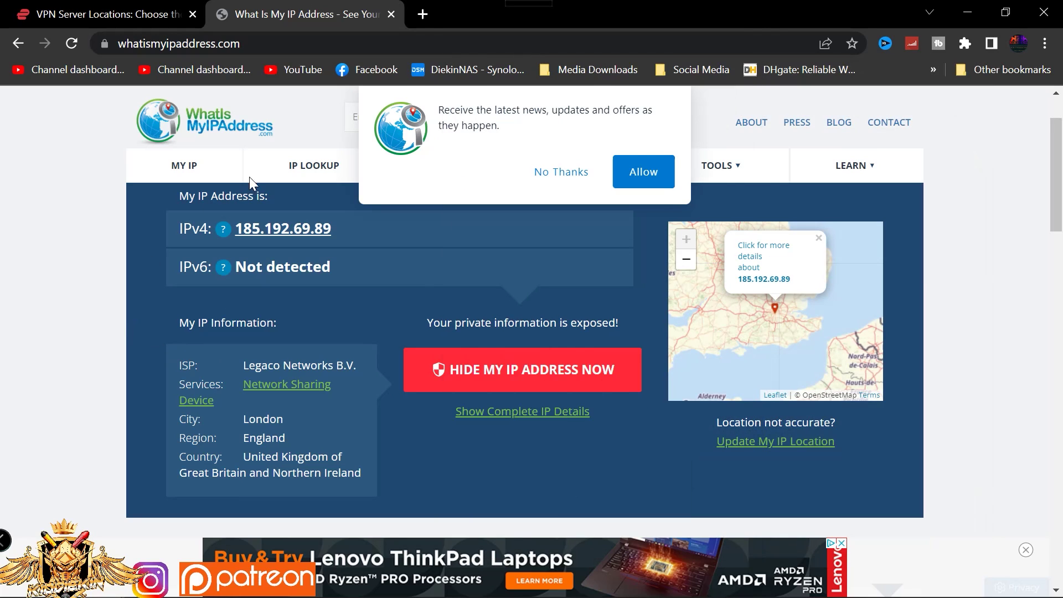
pyautogui.click(64, 46)
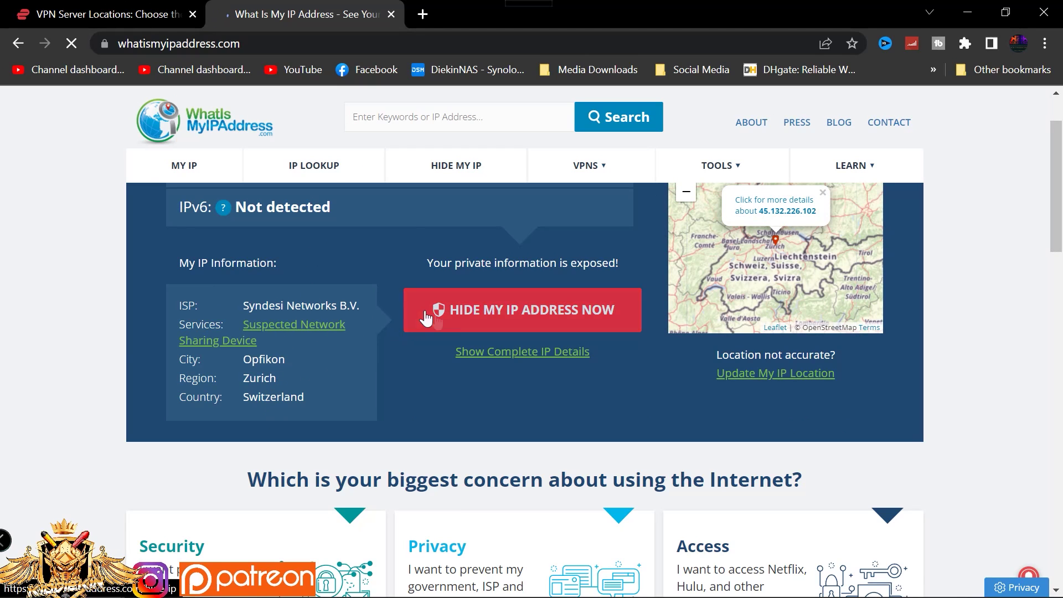
pyautogui.scroll(1, 471, 332)
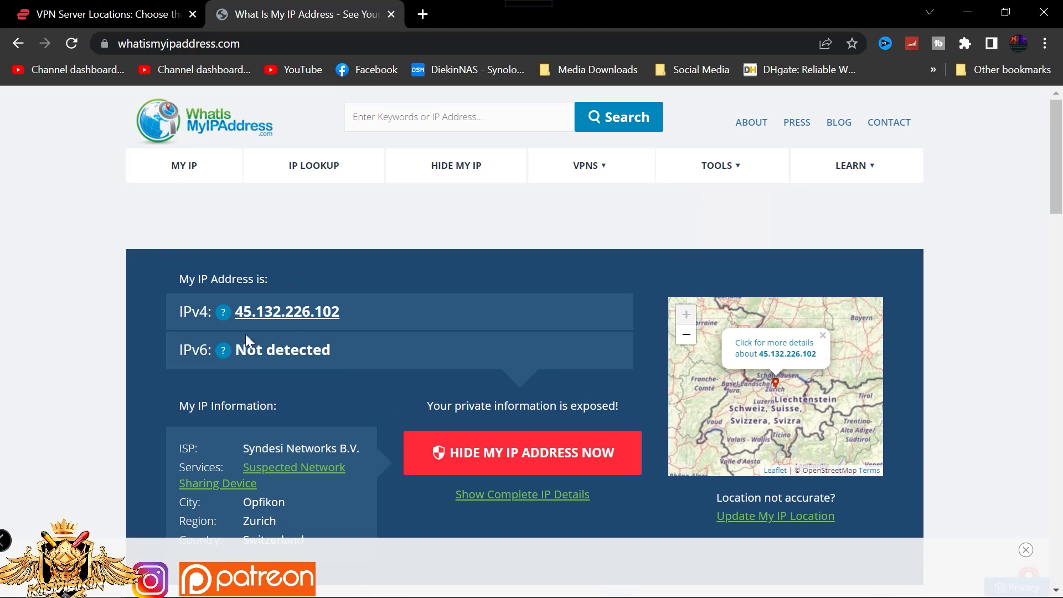
pyautogui.moveTo(567, 173)
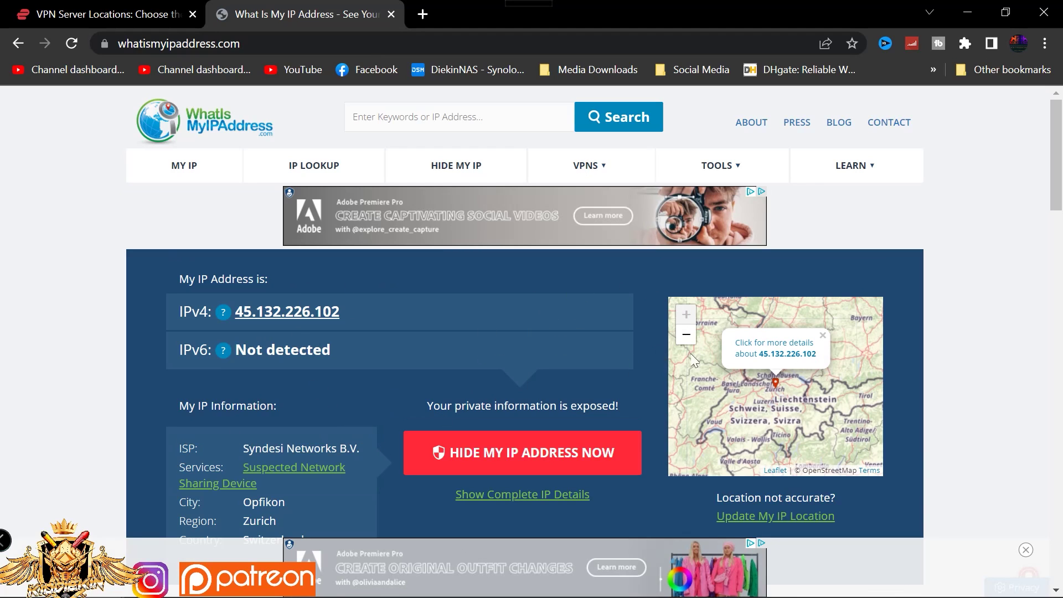
pyautogui.click(967, 12)
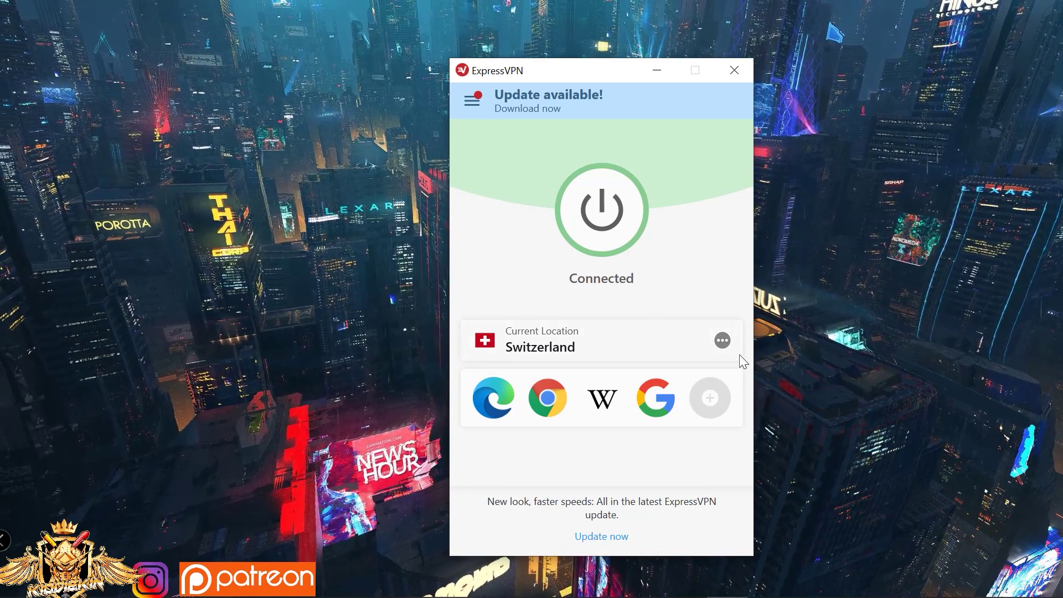
# Step: Disconnect ExpressVPN from Switzerland so the app reads Not connected
pyautogui.click(721, 340)
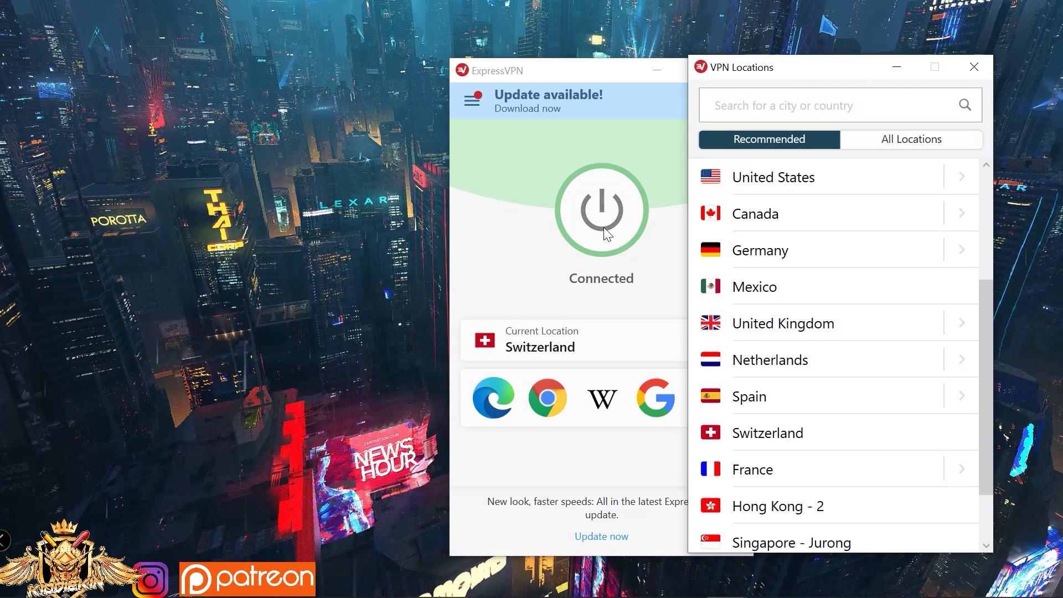
pyautogui.click(603, 227)
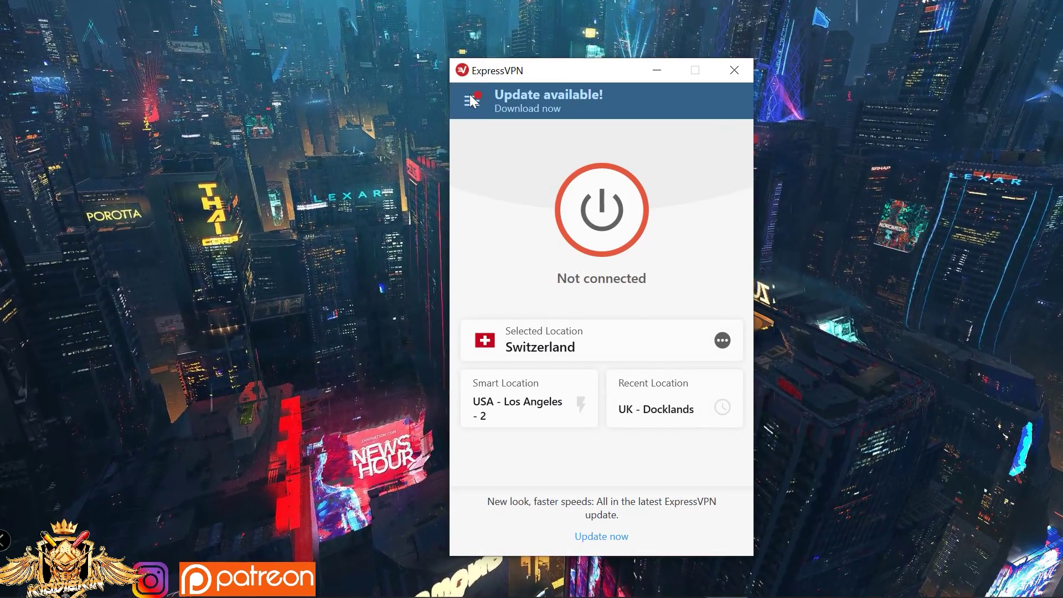
# Step: Open the Speed Test window from the app menu and centre it on screen
pyautogui.click(469, 95)
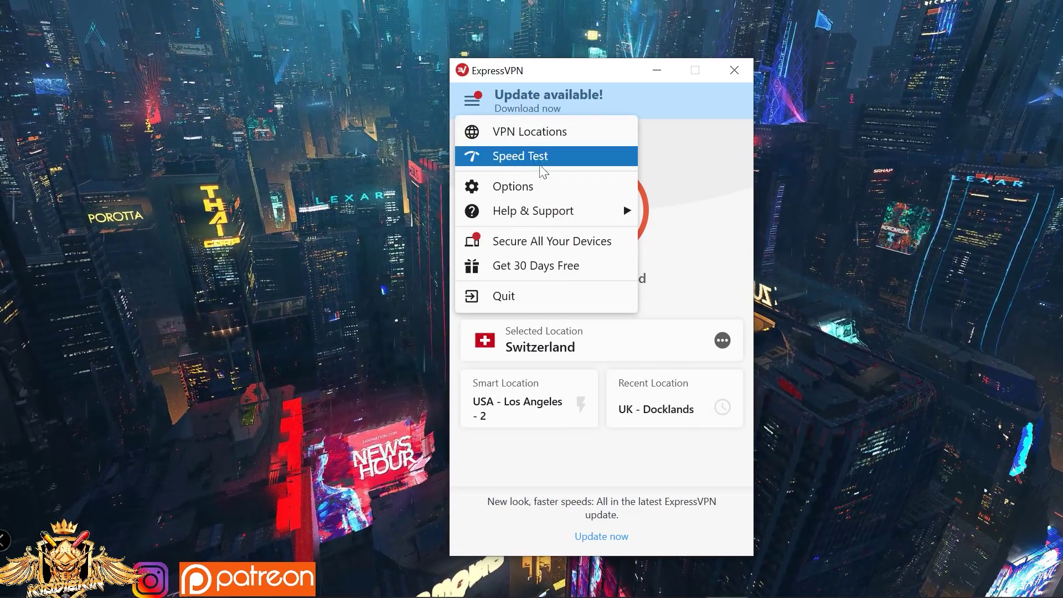
pyautogui.click(546, 186)
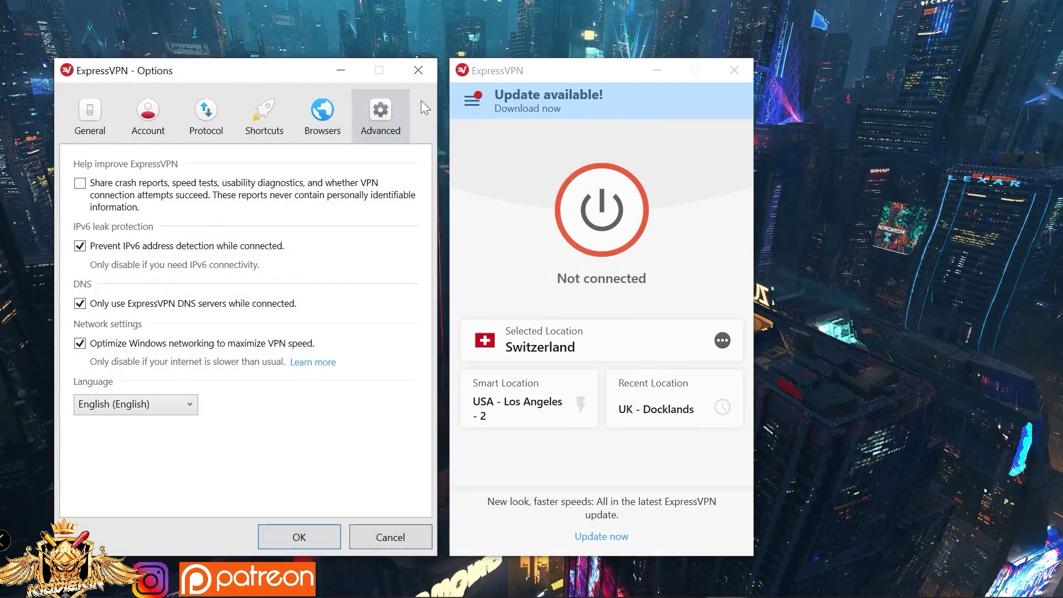
pyautogui.click(415, 71)
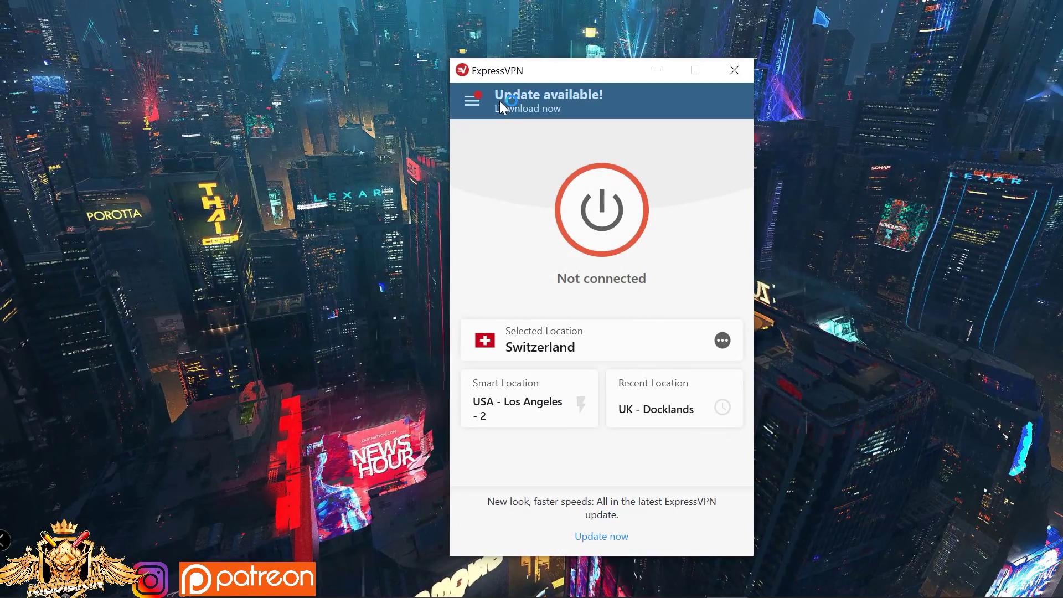
pyautogui.click(470, 102)
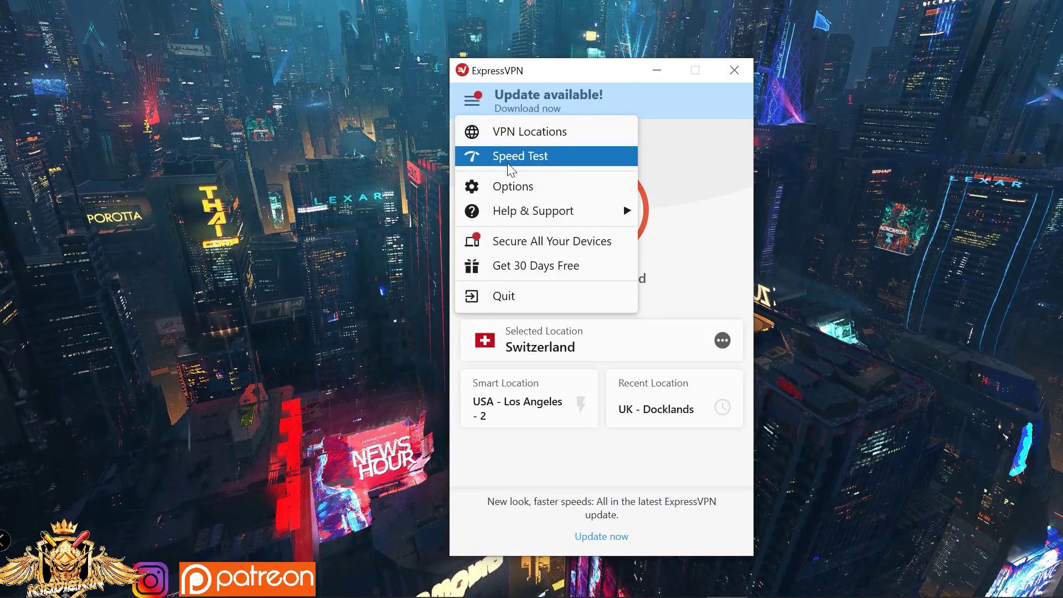
pyautogui.click(507, 163)
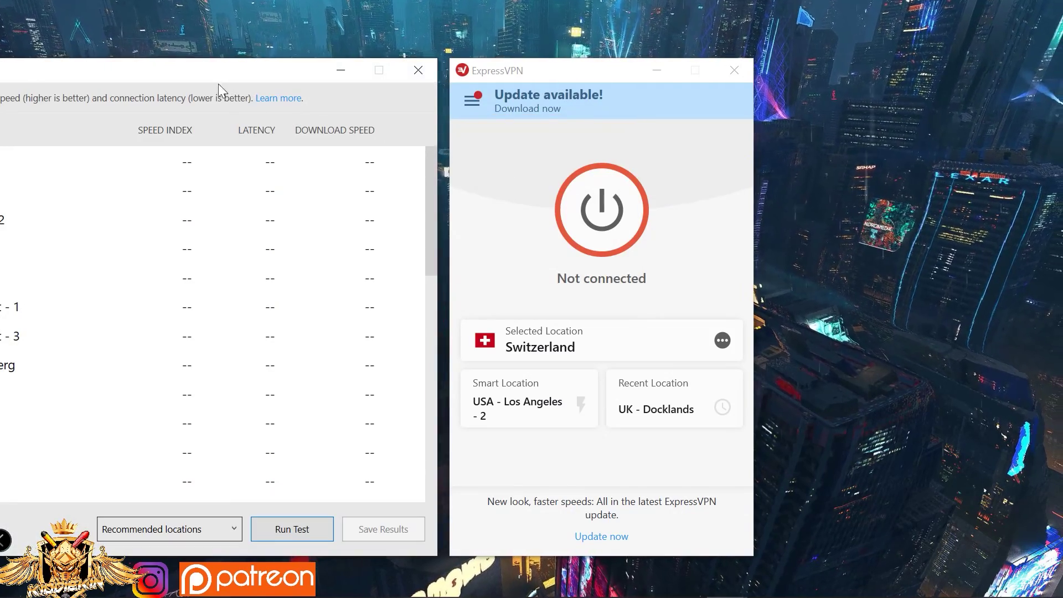
pyautogui.moveTo(218, 83); pyautogui.dragTo(538, 57)
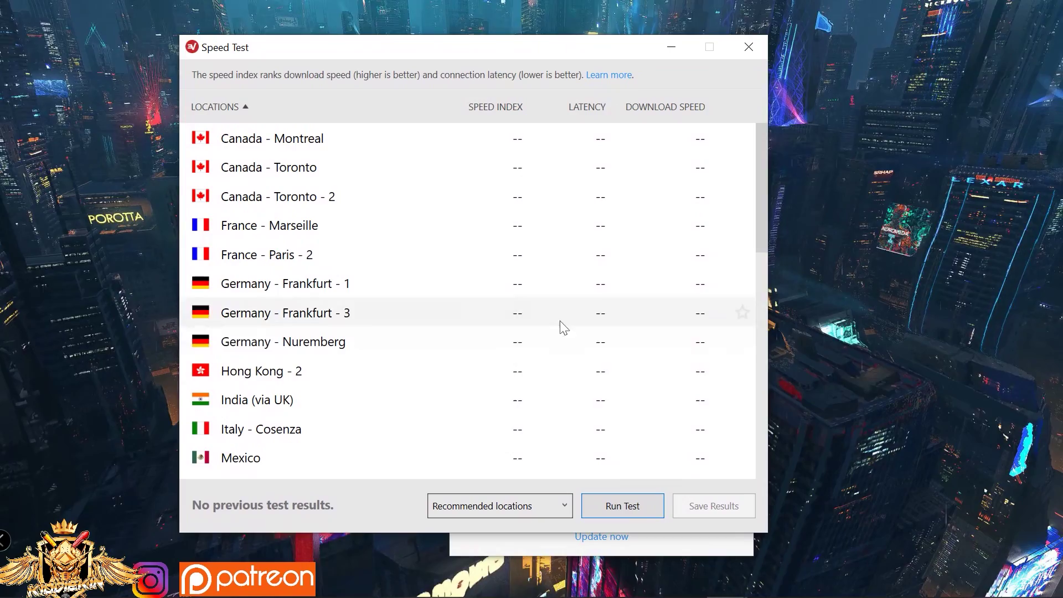
# Step: Run the speed test on recommended locations and review the results, led by USA - Los Angeles at 65.1 Mbps
pyautogui.click(627, 506)
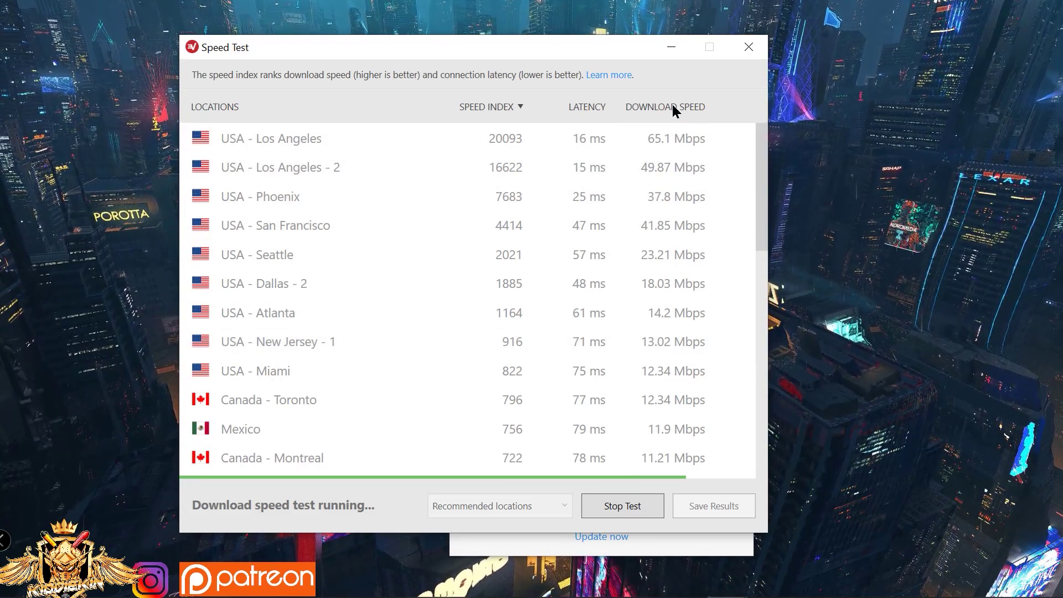
pyautogui.click(670, 105)
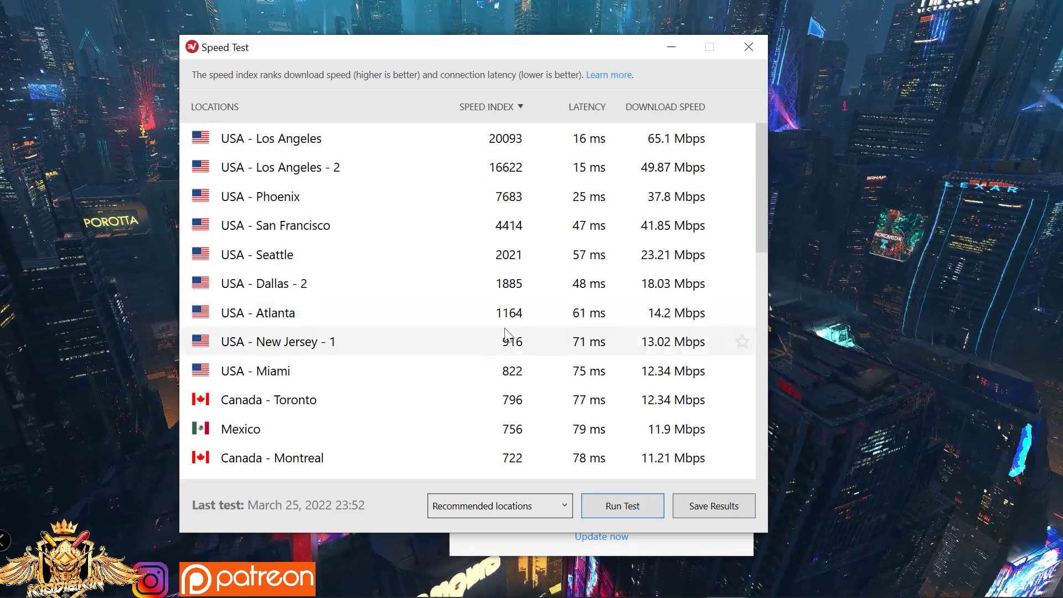
pyautogui.scroll(-2, 491, 329)
pyautogui.scroll(-3, 491, 329)
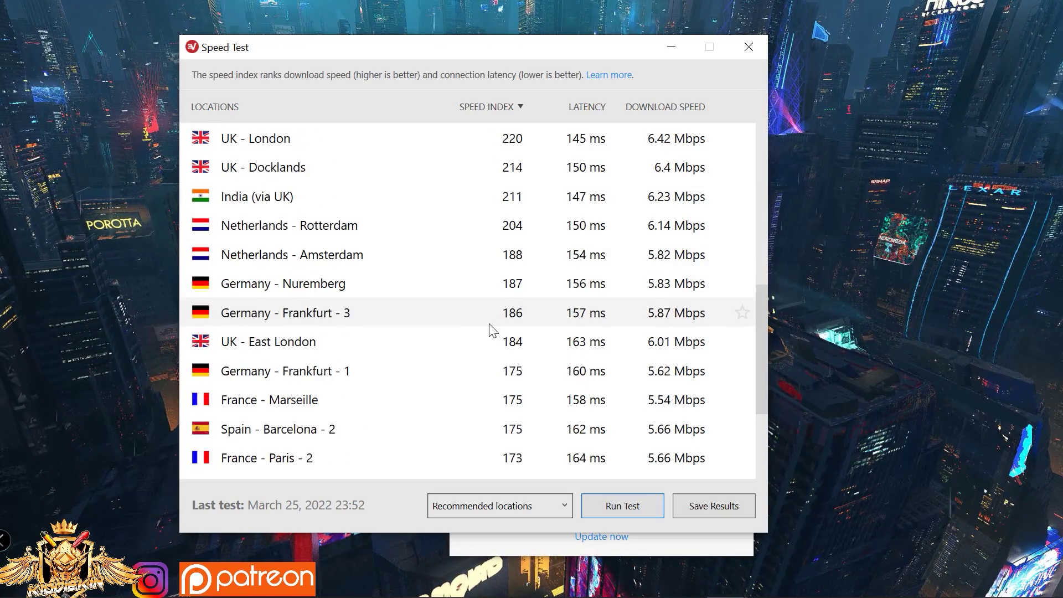
pyautogui.scroll(4, 492, 330)
pyautogui.scroll(-4, 491, 329)
pyautogui.scroll(-2, 491, 329)
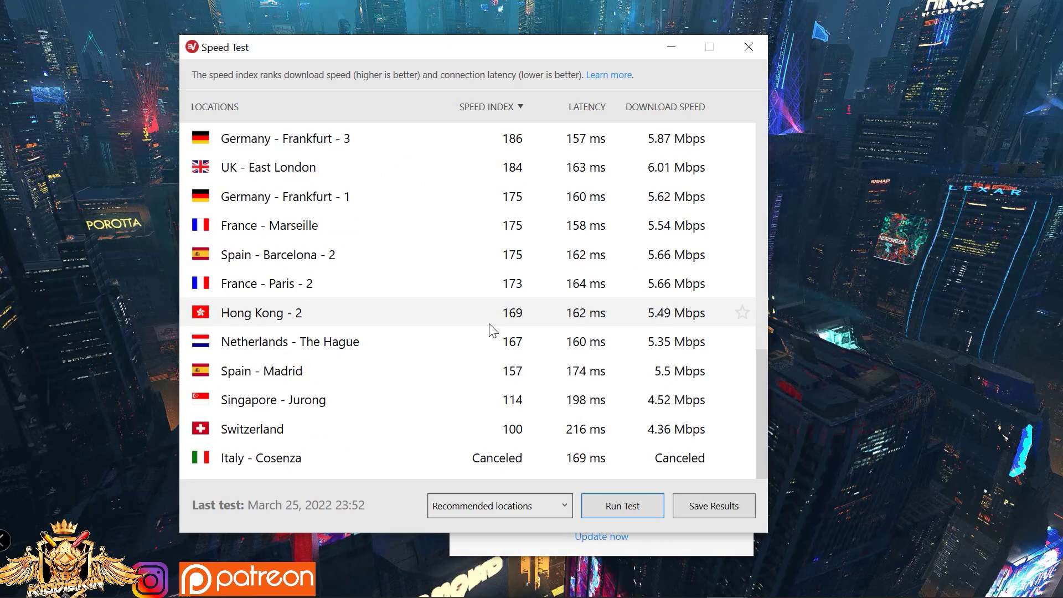
pyautogui.scroll(1, 491, 329)
pyautogui.scroll(-1, 491, 329)
pyautogui.scroll(1, 339, 414)
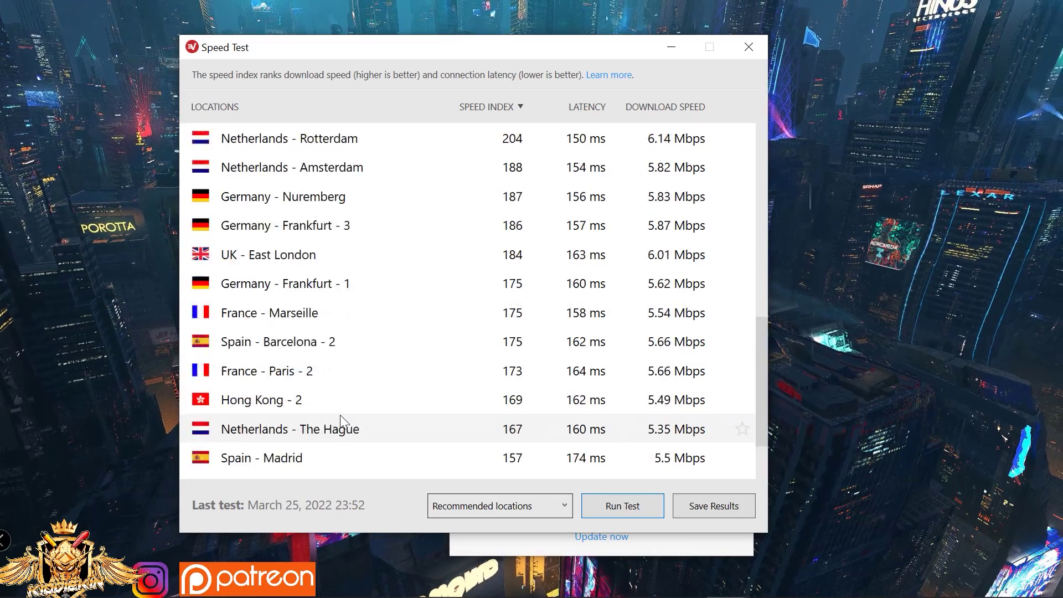
pyautogui.scroll(6, 340, 414)
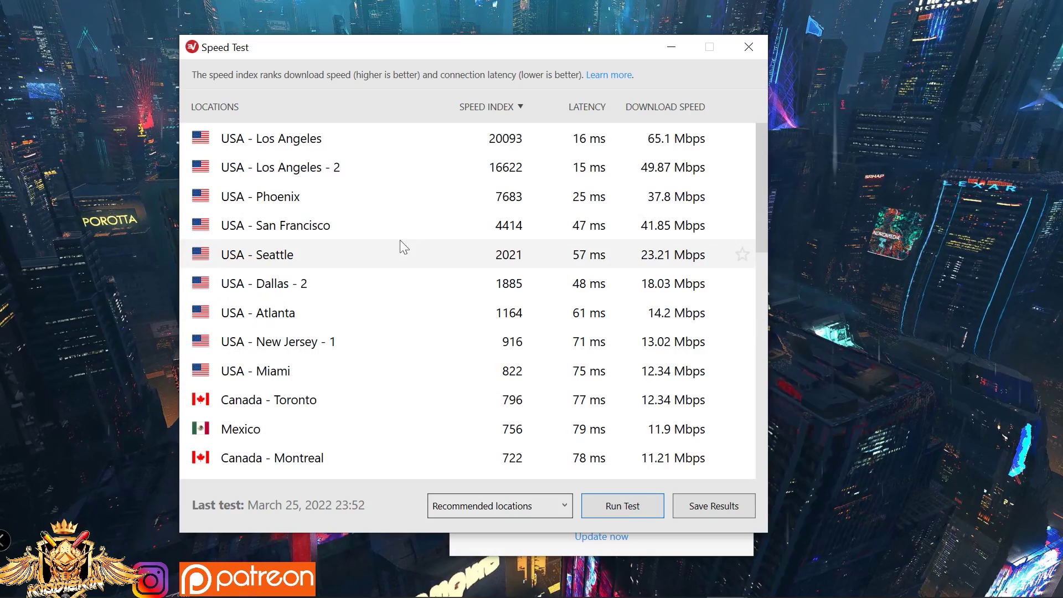
pyautogui.scroll(-2, 376, 304)
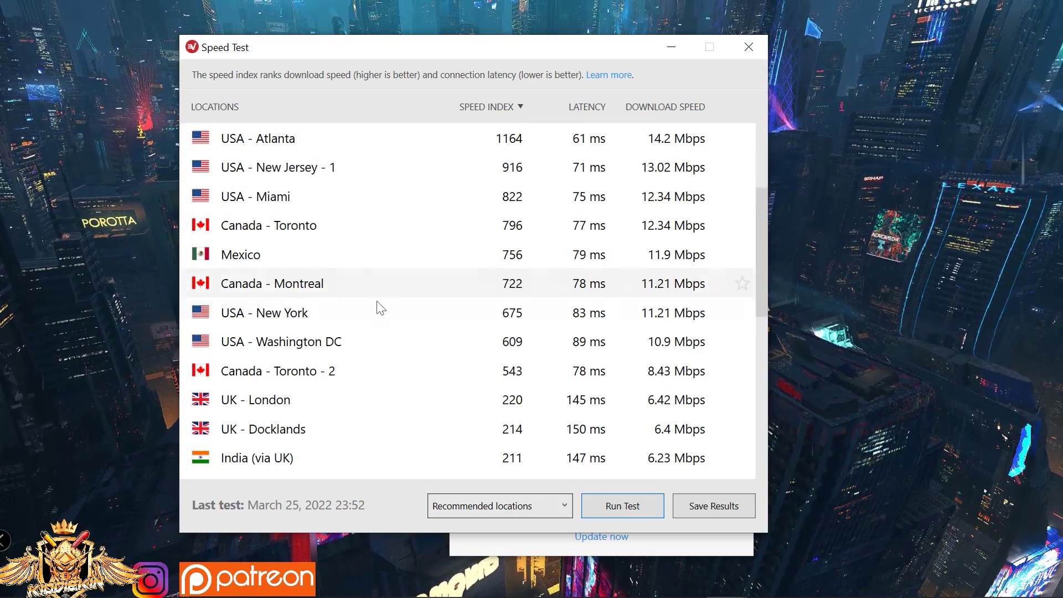
pyautogui.scroll(-3, 376, 310)
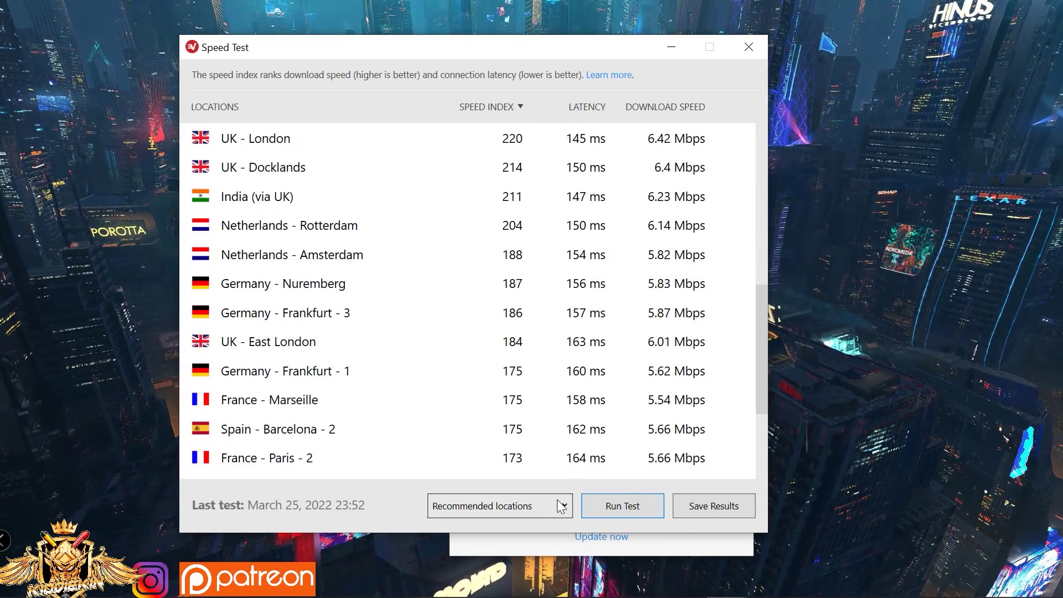
# Step: Check the available location sets without changing them, then close the speed test
pyautogui.click(561, 505)
pyautogui.click(417, 505)
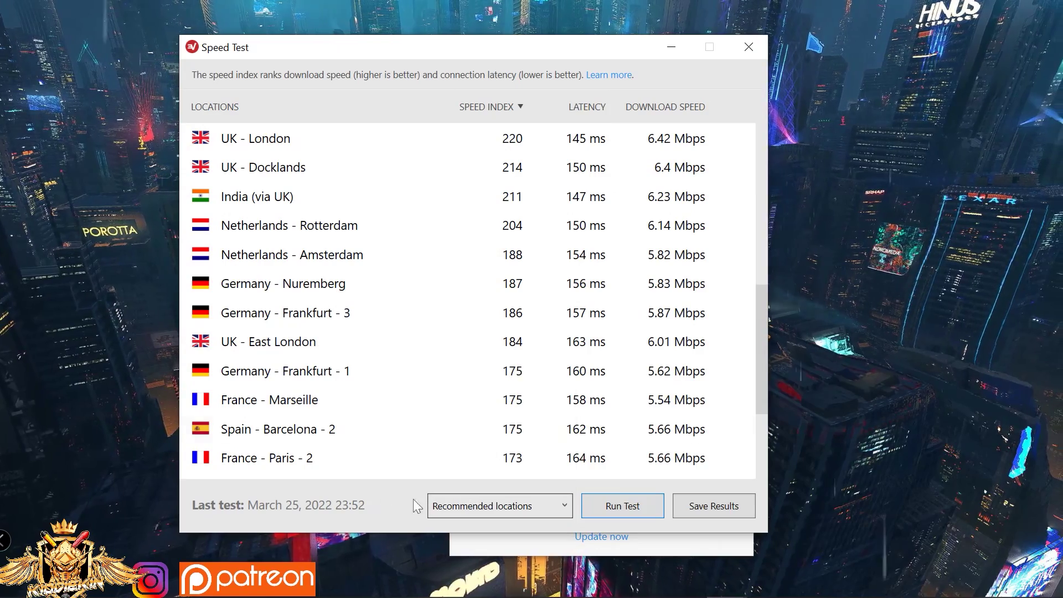
pyautogui.click(747, 46)
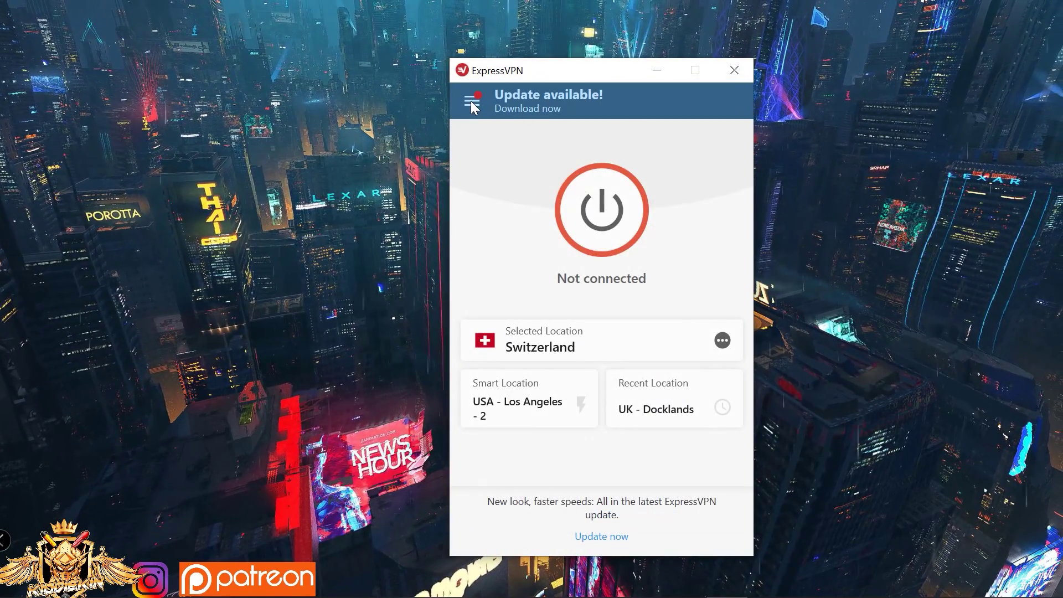
# Step: Open Options to view General settings and the Account tab's June 14, 2022 renewal, then return to General
pyautogui.click(472, 101)
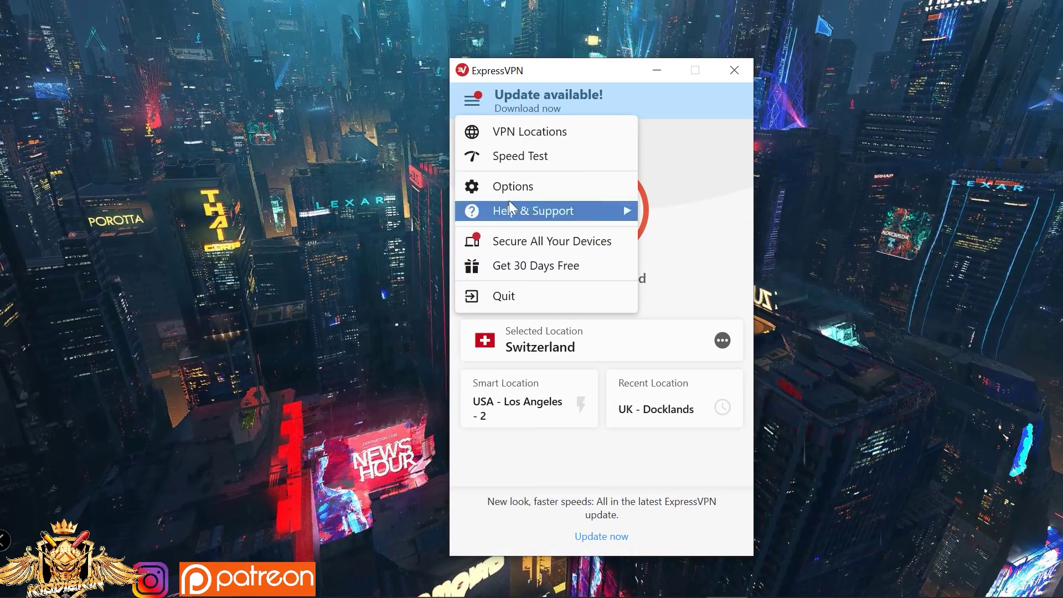
pyautogui.click(523, 188)
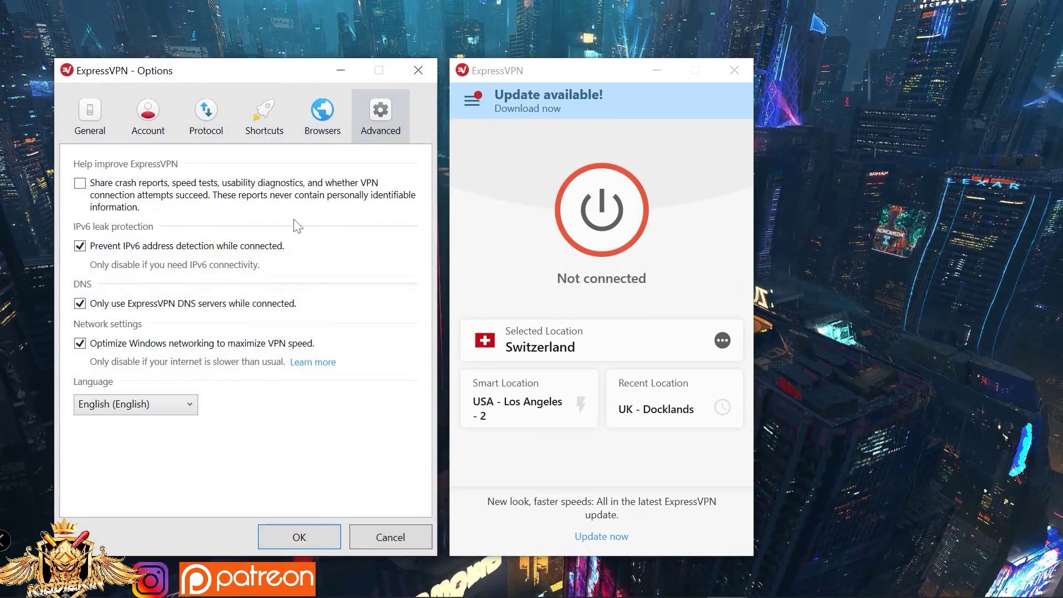
pyautogui.click(100, 132)
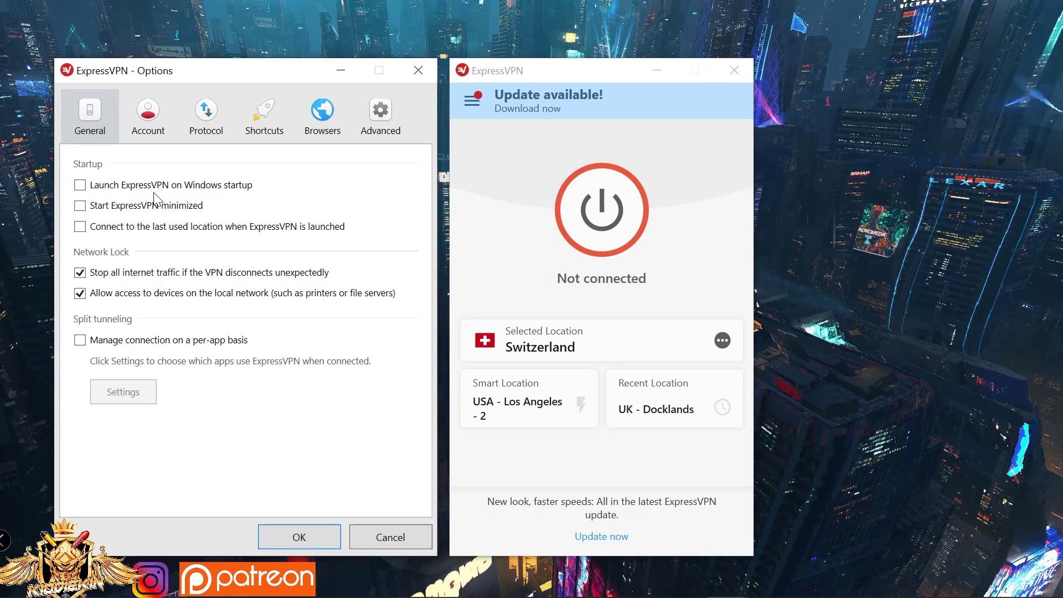
pyautogui.click(156, 113)
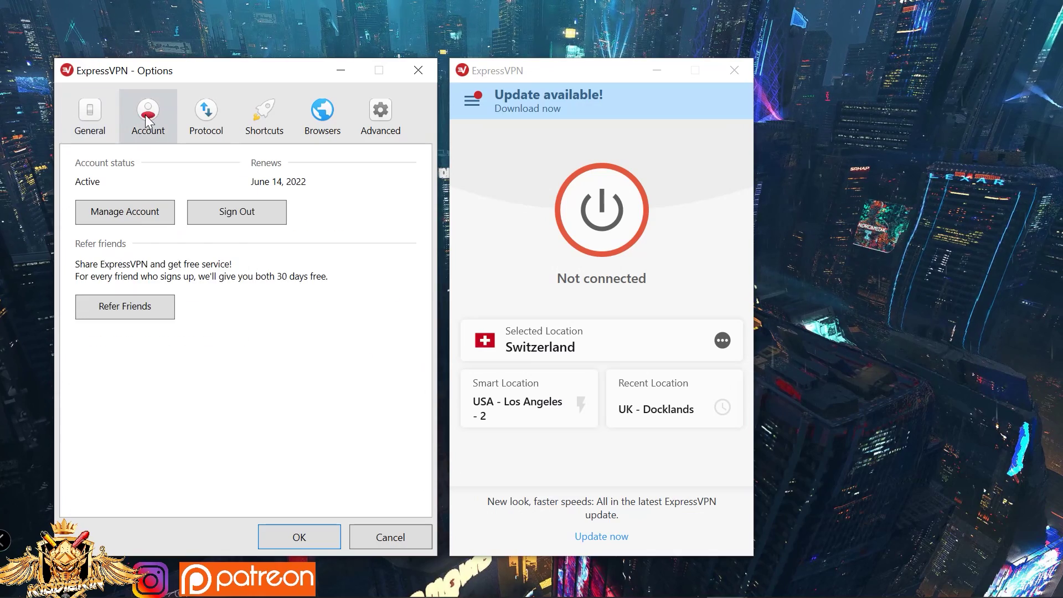
pyautogui.click(98, 117)
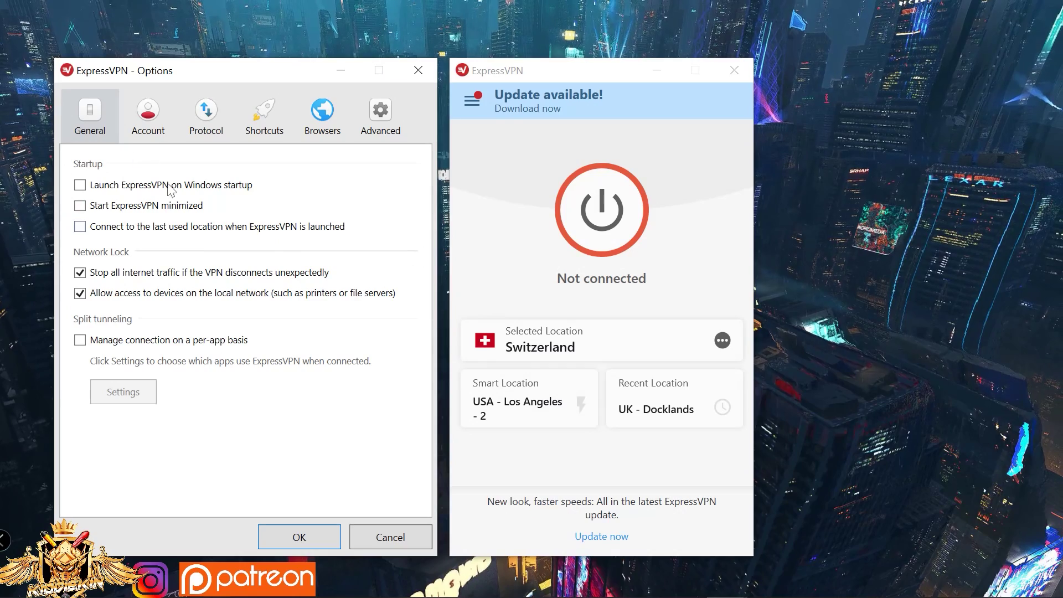
# Step: Browse the Account, Protocol, Browsers, Shortcuts and Advanced tabs in Options, then close it with OK
pyautogui.click(148, 119)
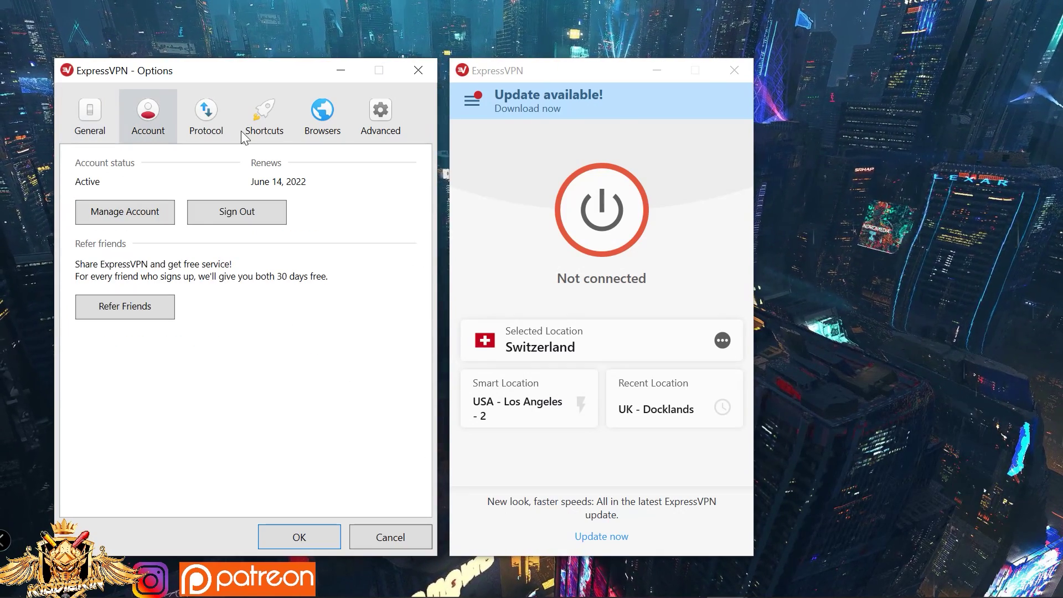
pyautogui.click(212, 129)
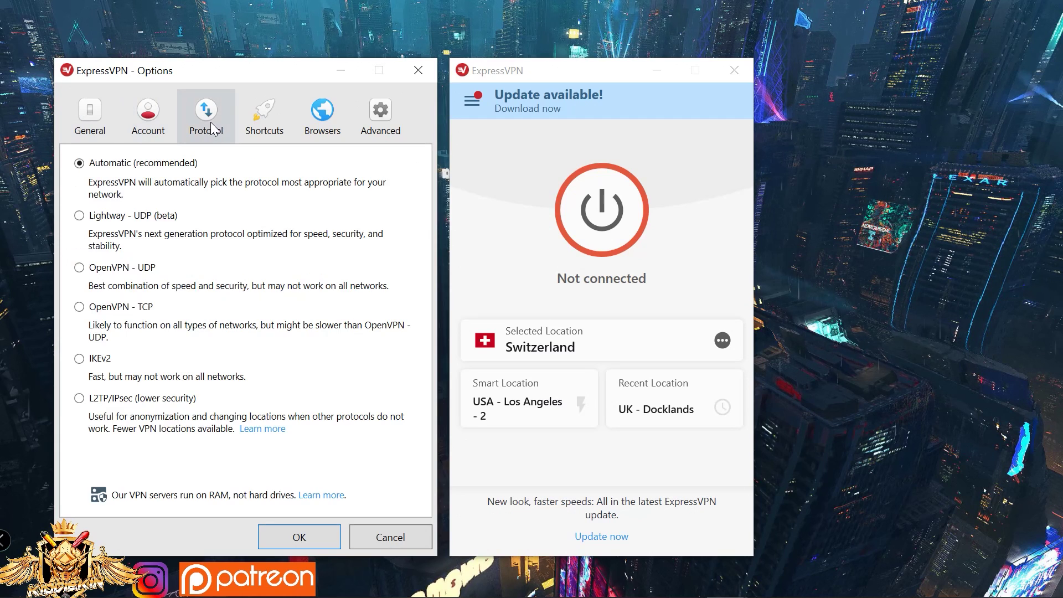
pyautogui.click(305, 129)
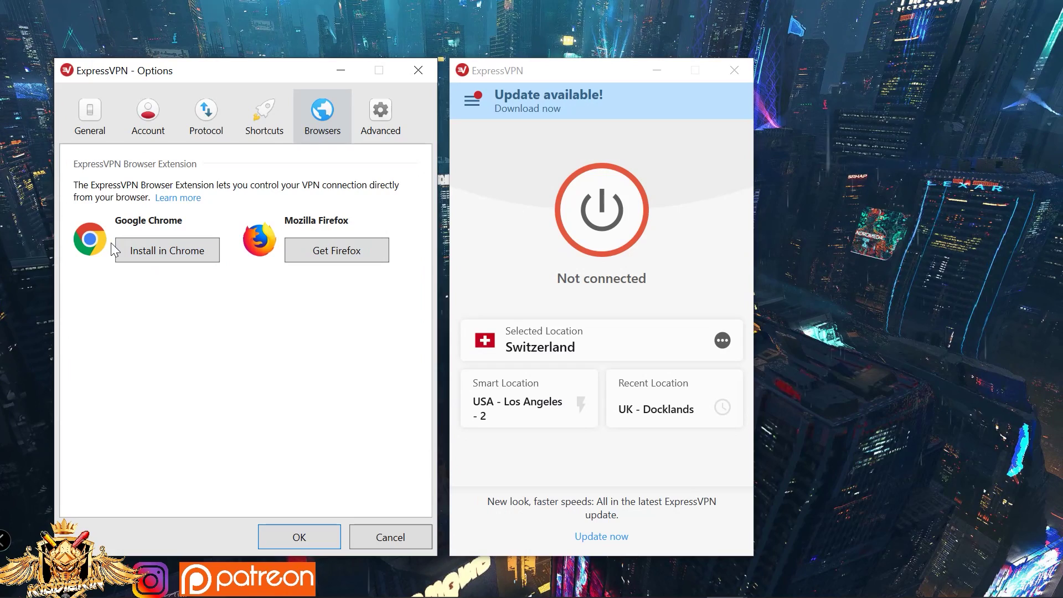
pyautogui.click(263, 124)
pyautogui.click(393, 128)
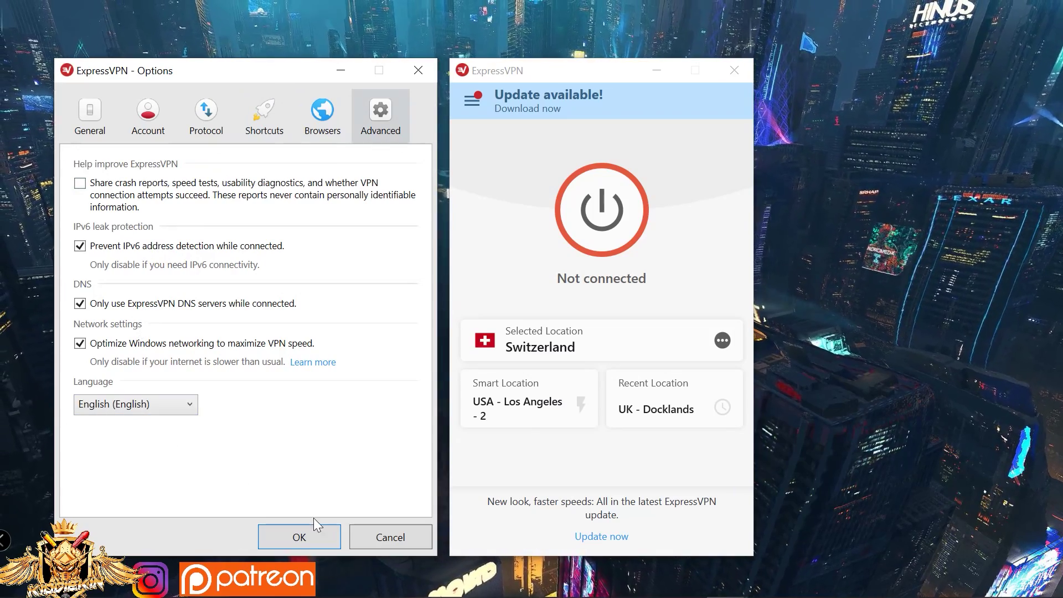
pyautogui.click(313, 528)
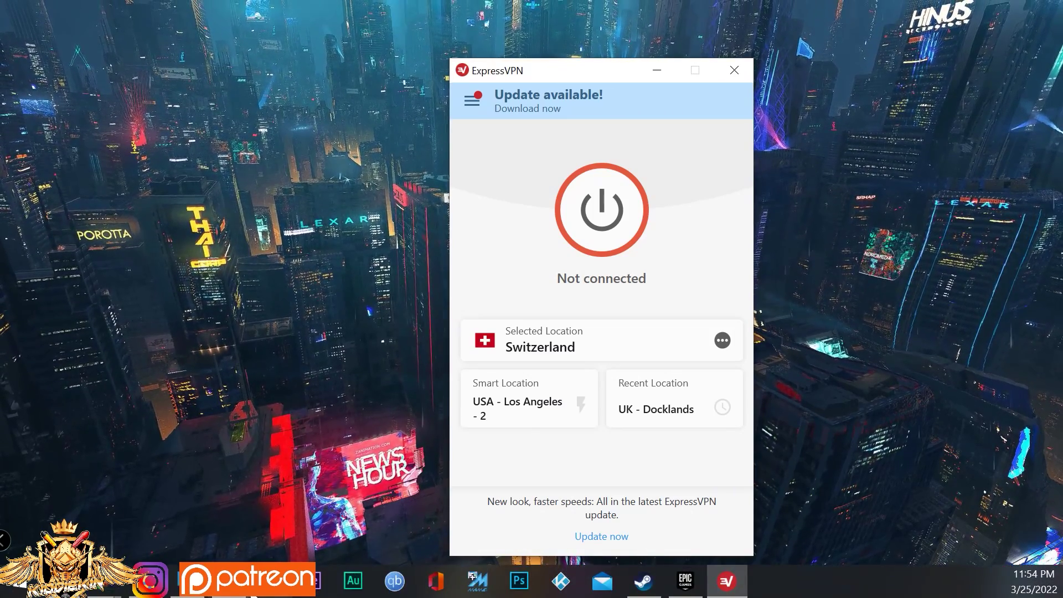
# Step: Select United States as the location, star it as a favourite, and show the Favorites list
pyautogui.click(725, 341)
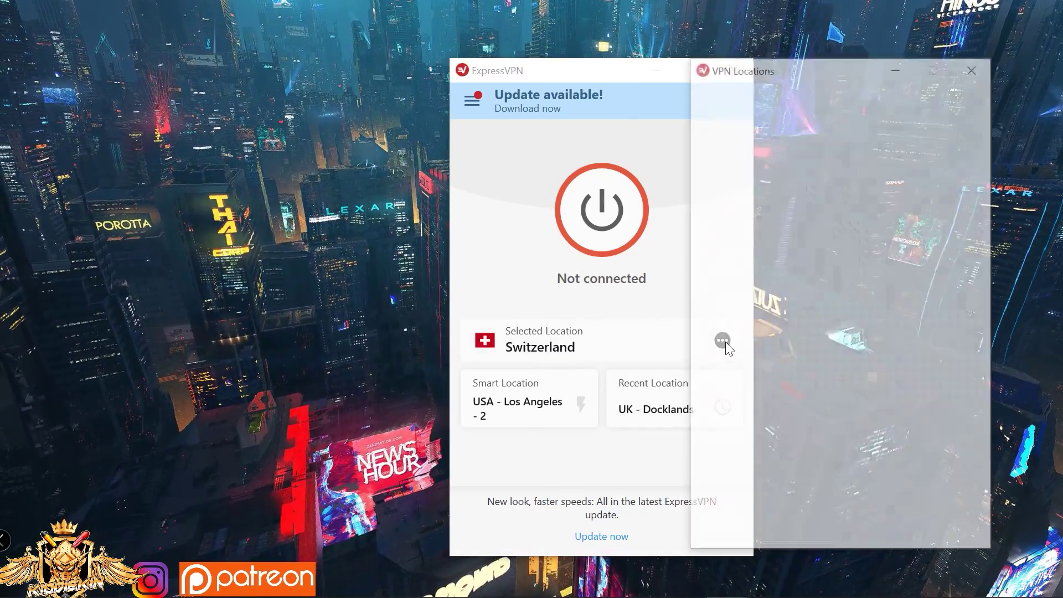
pyautogui.click(778, 180)
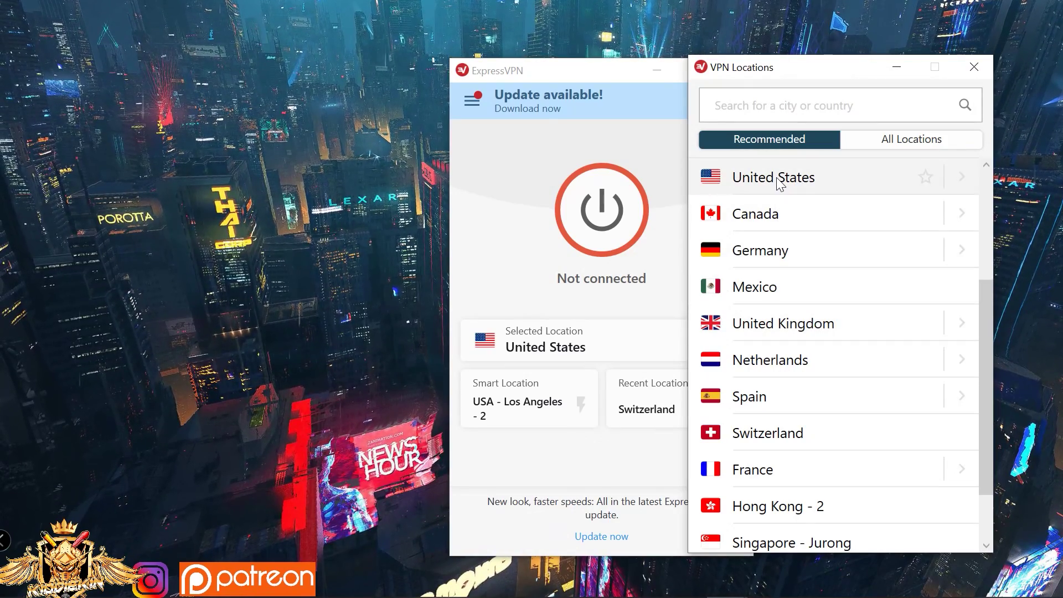
pyautogui.click(928, 178)
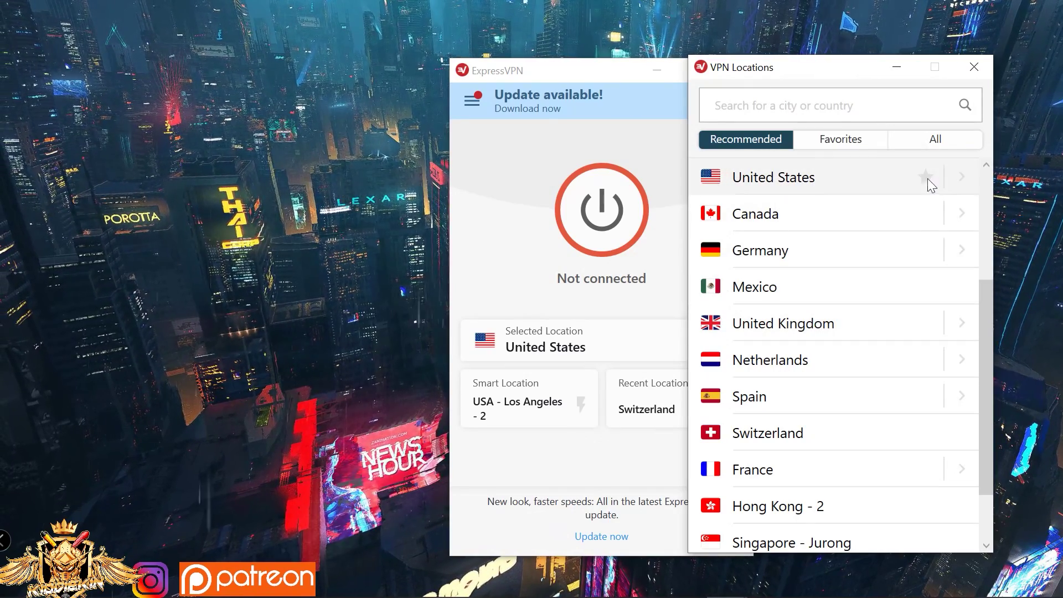
pyautogui.click(827, 143)
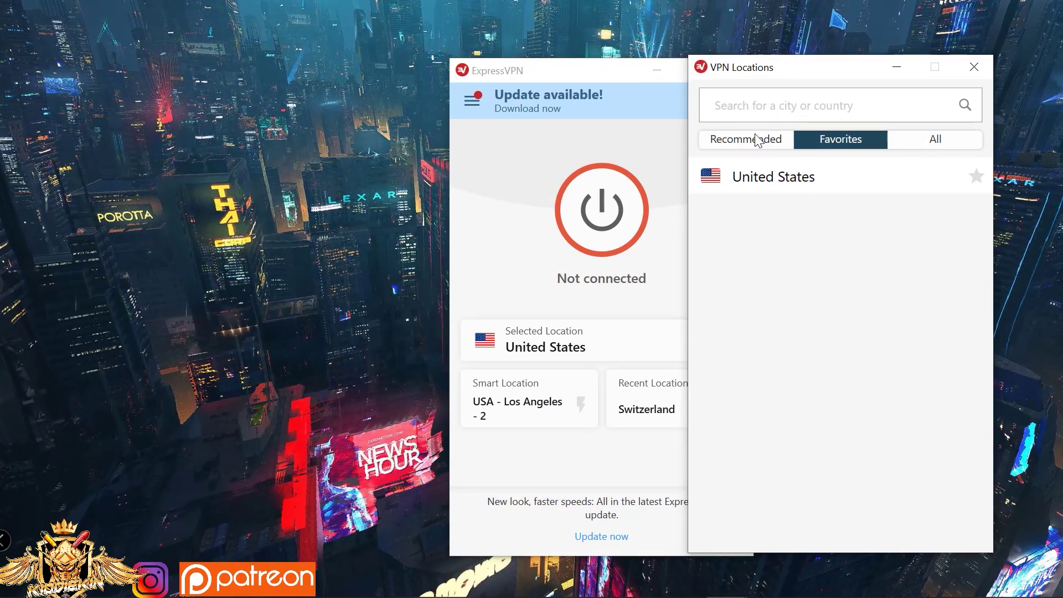
# Step: Bring up the ExpressVPN server-locations page in Chrome and scroll down through it
pyautogui.moveTo(579, 564)
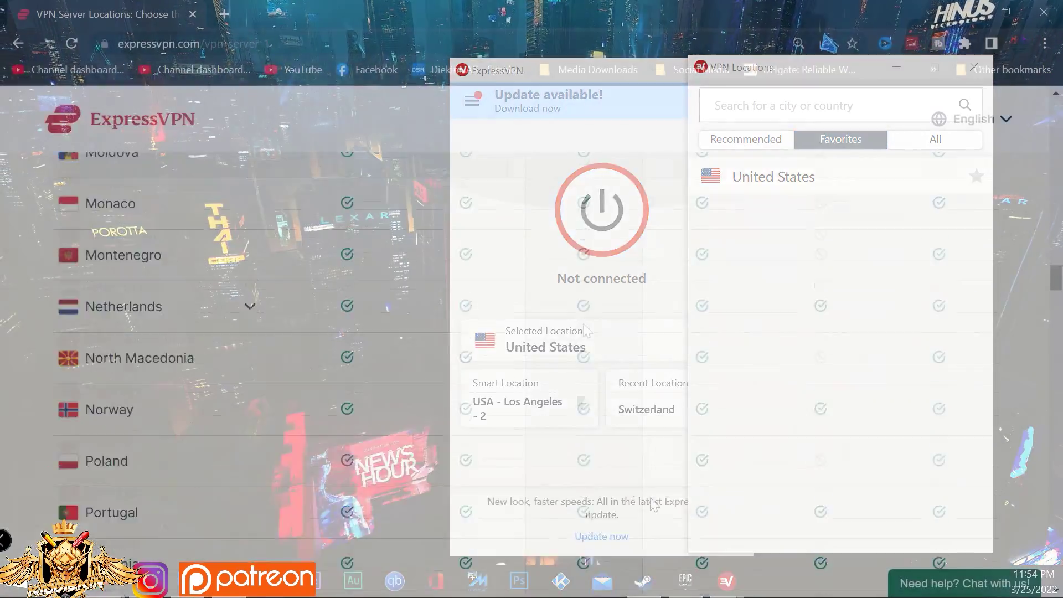
pyautogui.scroll(-5, 586, 330)
pyautogui.scroll(-5, 585, 330)
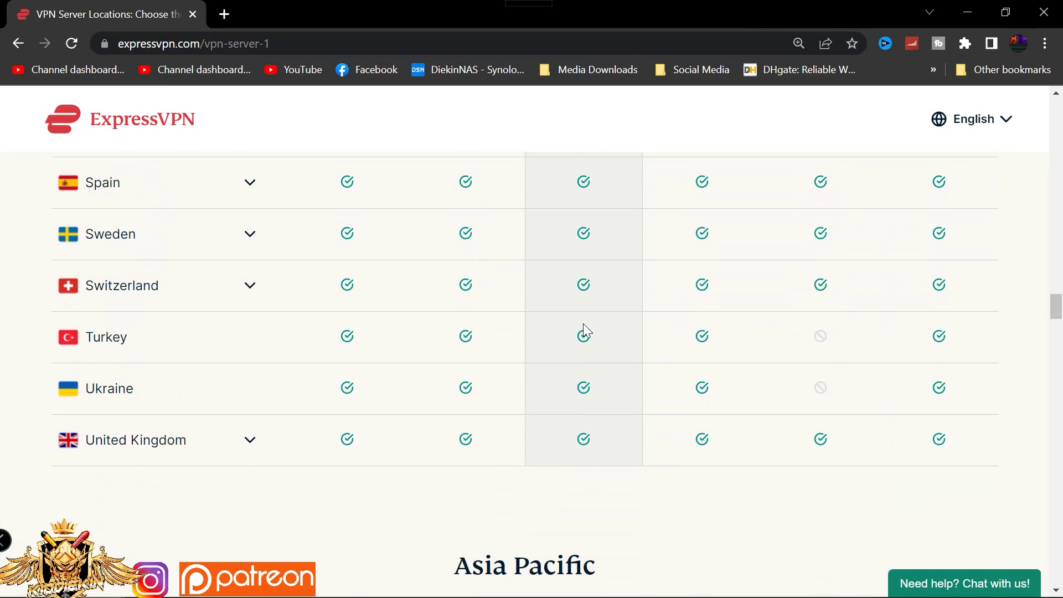
pyautogui.scroll(-4, 585, 330)
pyautogui.scroll(-2, 584, 325)
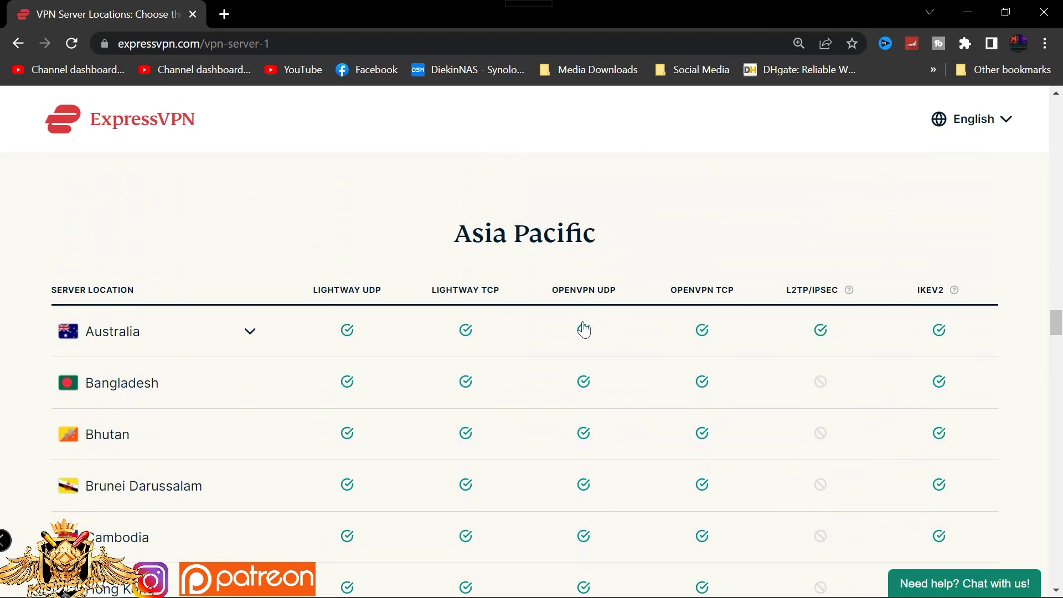
pyautogui.scroll(-3, 582, 327)
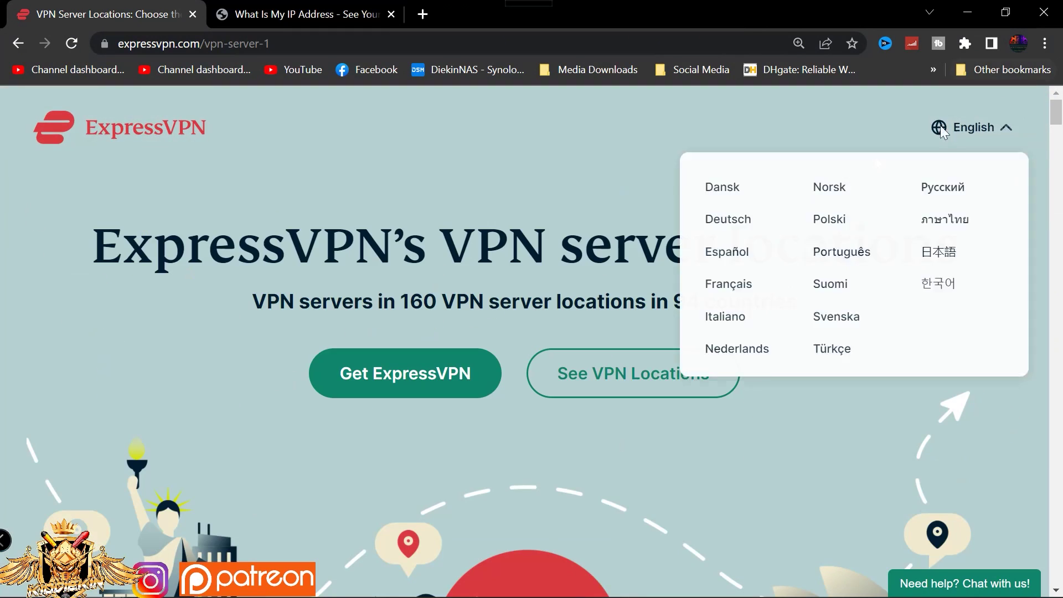
# Step: Return to the expressvpn Google results, reopen ExpressVPN from its ad, and open the order page showing the 1-, 6- and 12-month plans
pyautogui.scroll(-8, 566, 319)
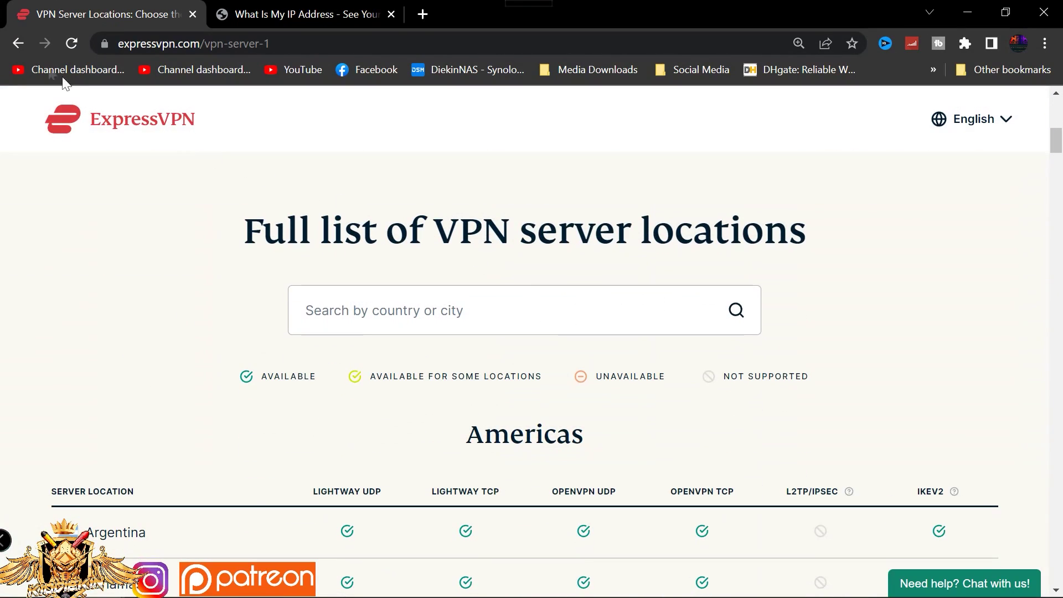
pyautogui.click(15, 46)
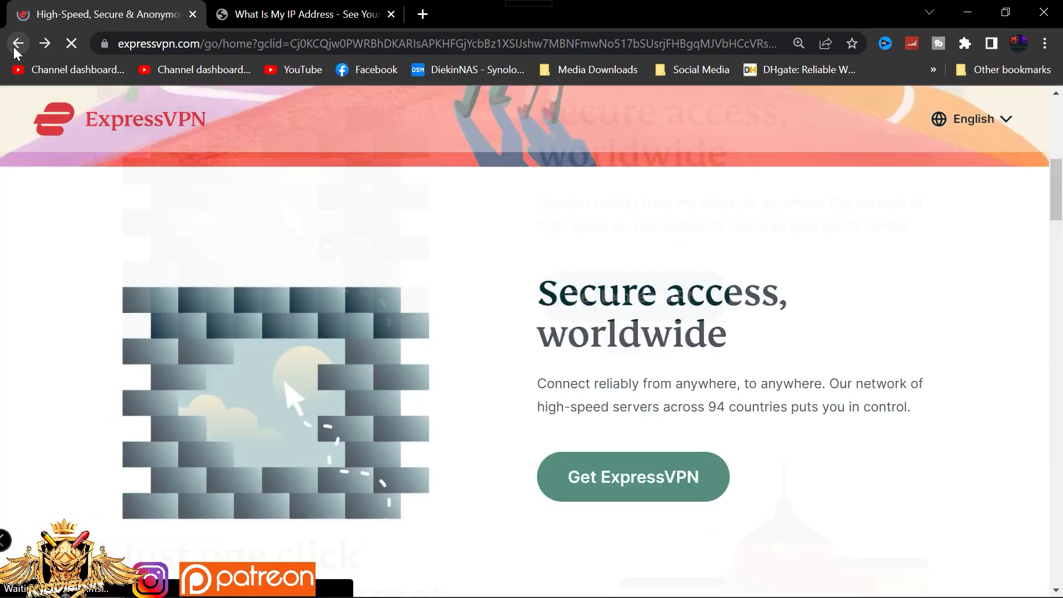
pyautogui.click(17, 44)
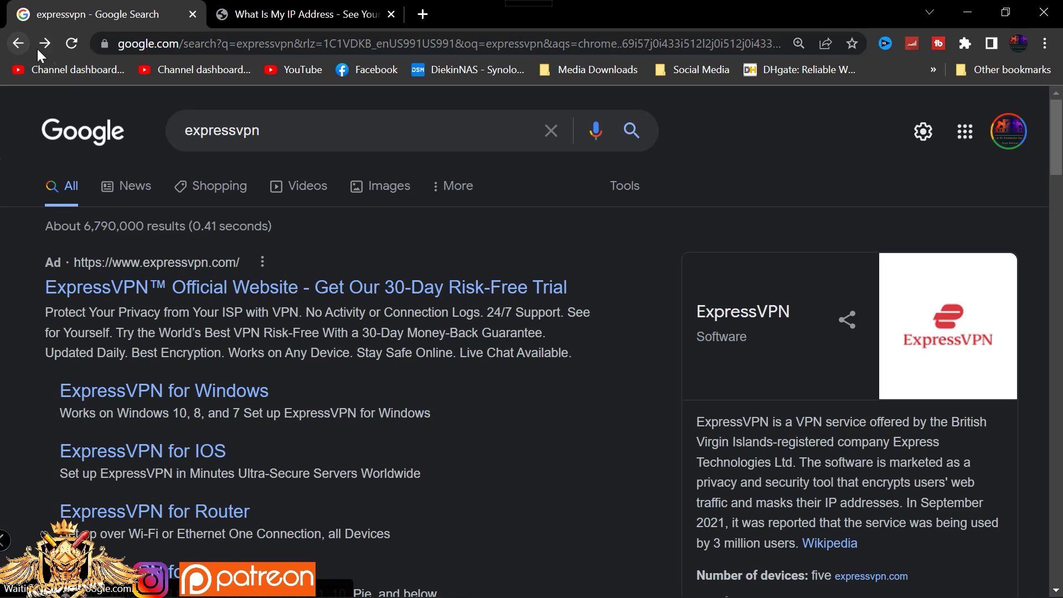
pyautogui.click(206, 288)
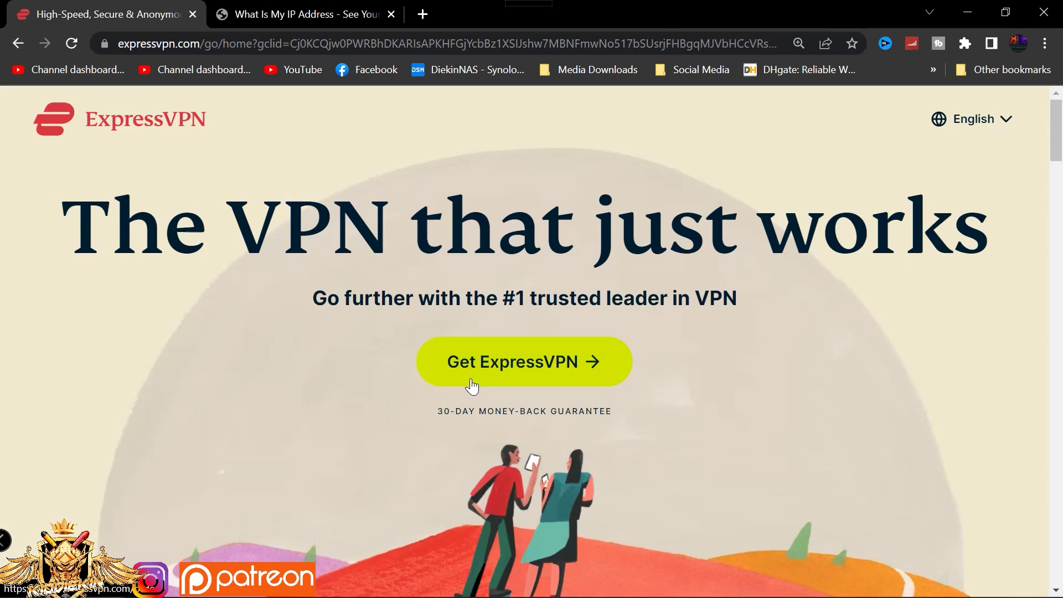
pyautogui.scroll(-5, 583, 392)
pyautogui.scroll(5, 588, 391)
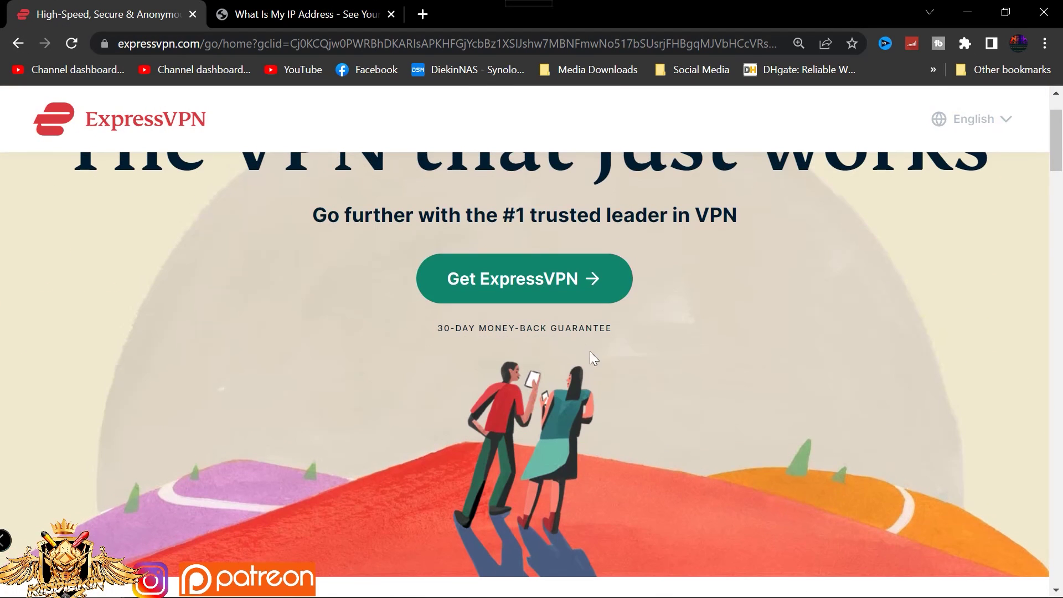
pyautogui.click(534, 273)
pyautogui.scroll(-2, 592, 396)
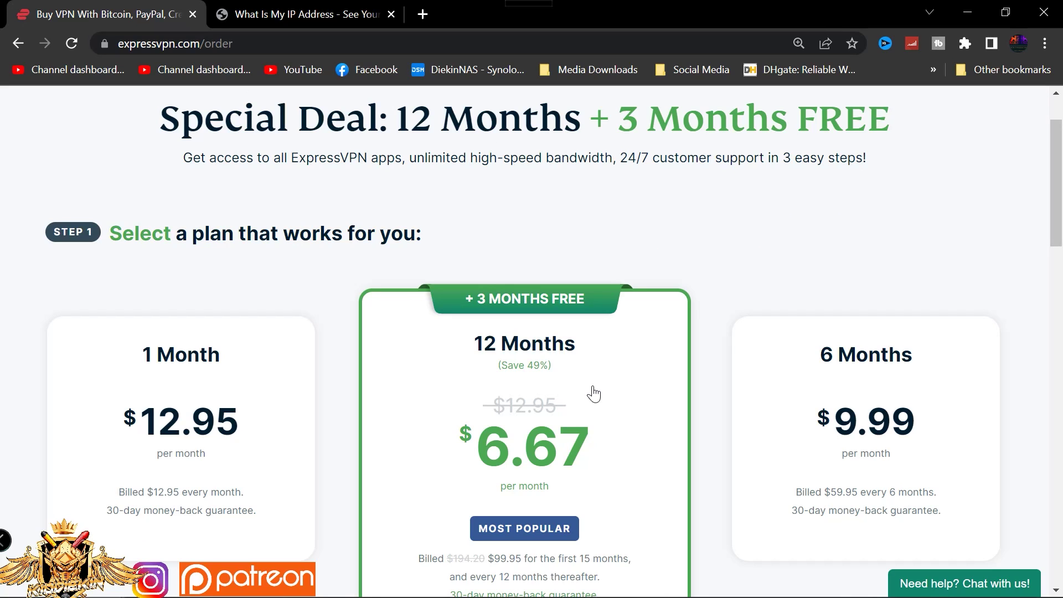
pyautogui.scroll(-8, 676, 335)
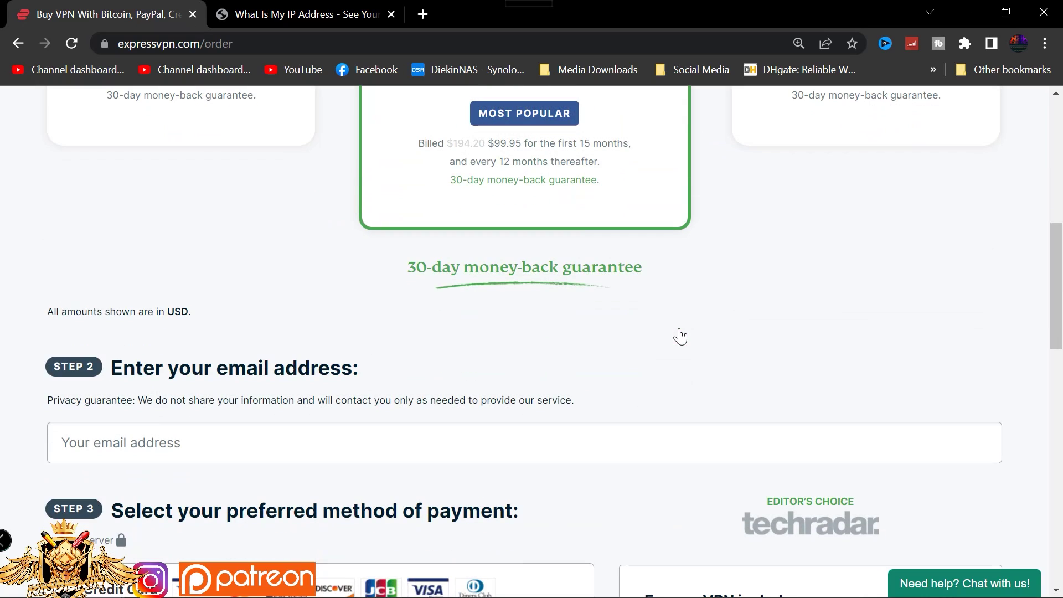
pyautogui.scroll(8, 680, 336)
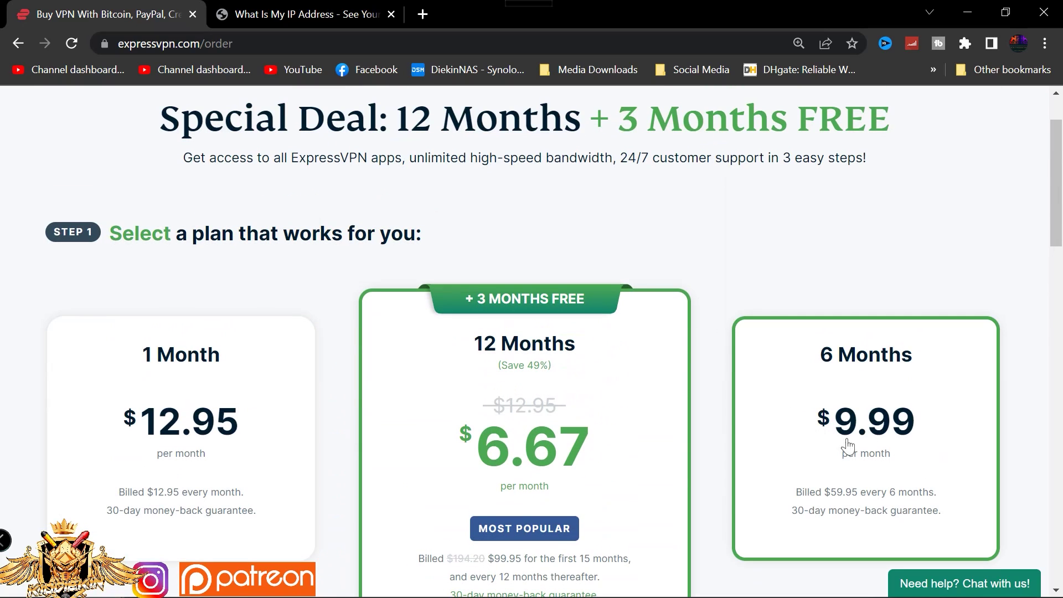
pyautogui.scroll(-2, 629, 451)
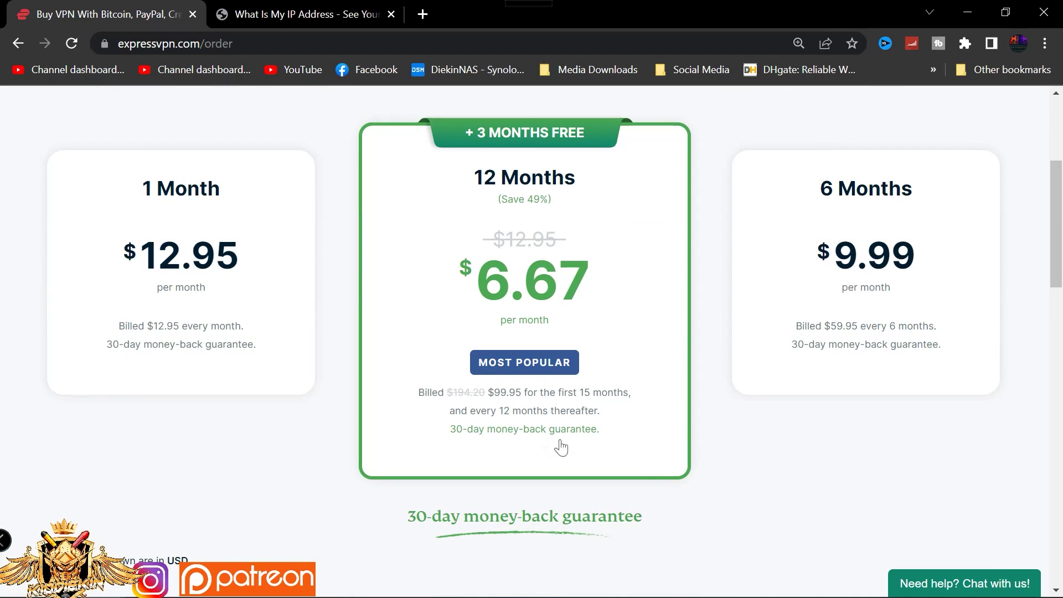
pyautogui.scroll(3, 603, 449)
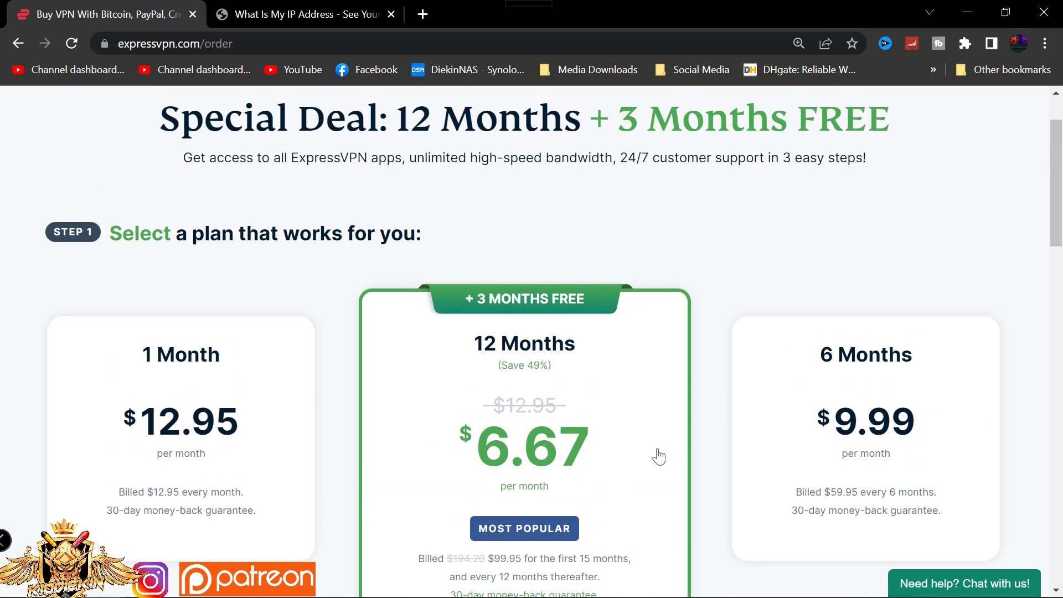
pyautogui.scroll(2, 720, 362)
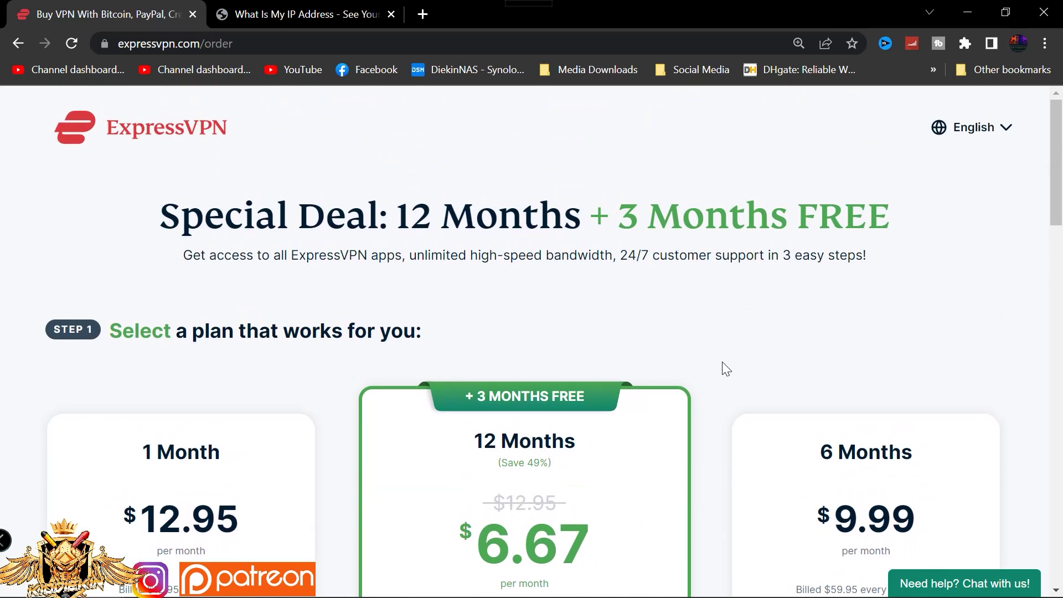
pyautogui.scroll(-5, 723, 366)
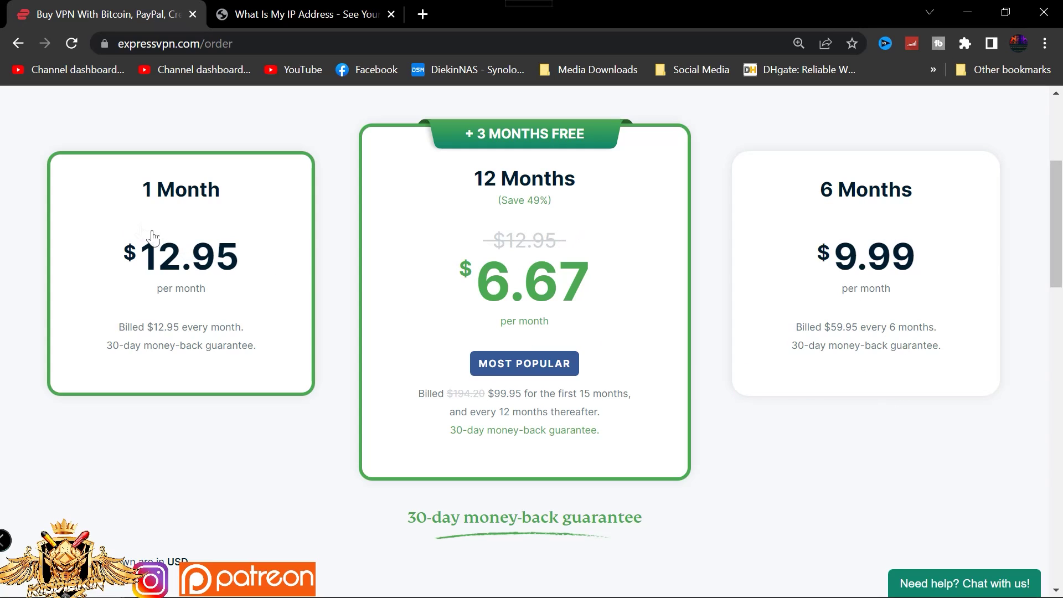
pyautogui.scroll(-3, 814, 500)
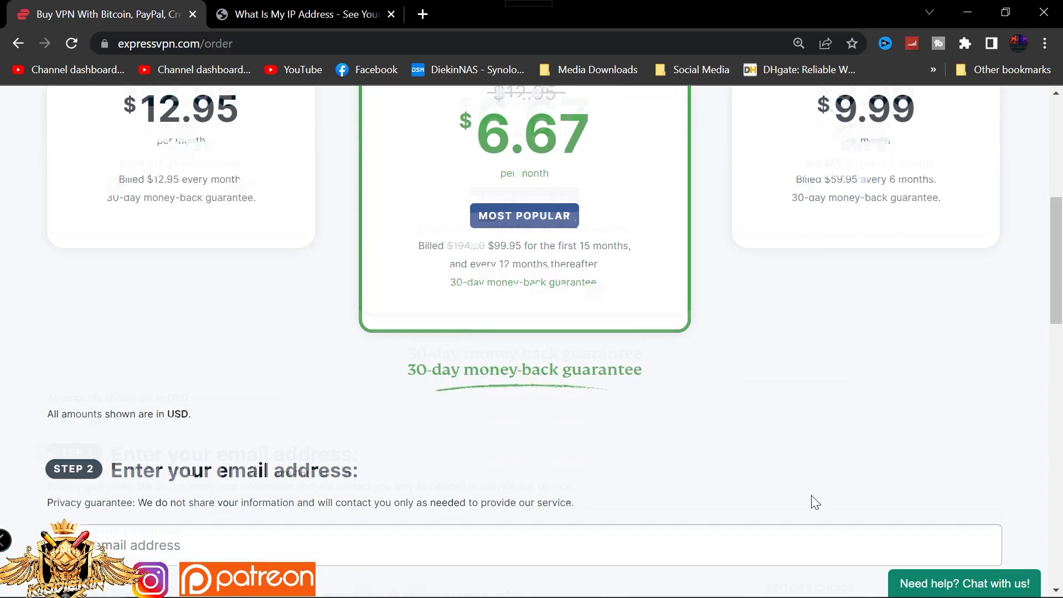
pyautogui.scroll(-2, 811, 496)
pyautogui.scroll(6, 811, 495)
pyautogui.scroll(-4, 811, 496)
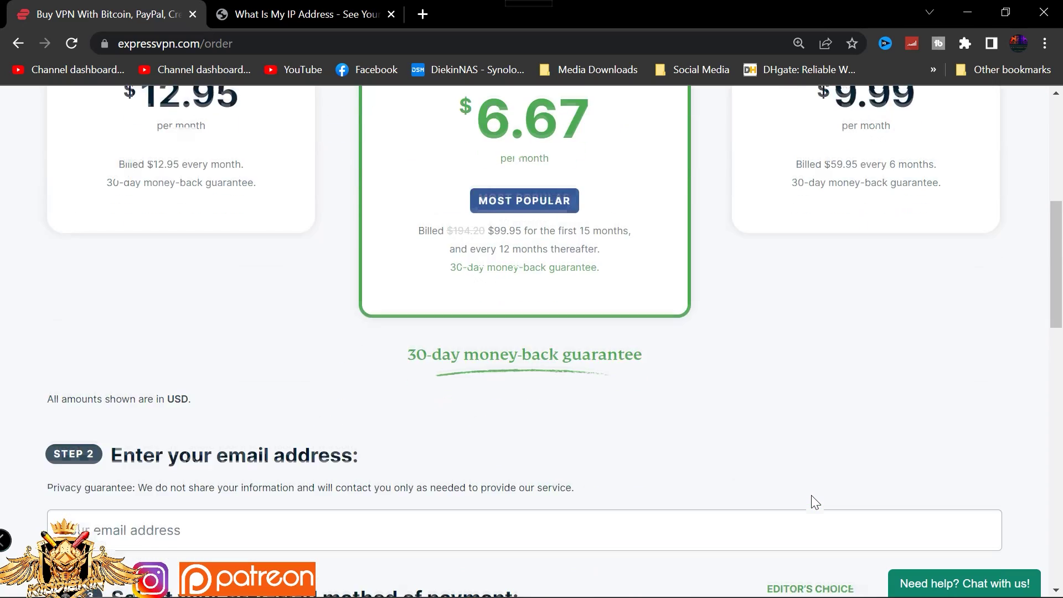
pyautogui.scroll(-10, 813, 501)
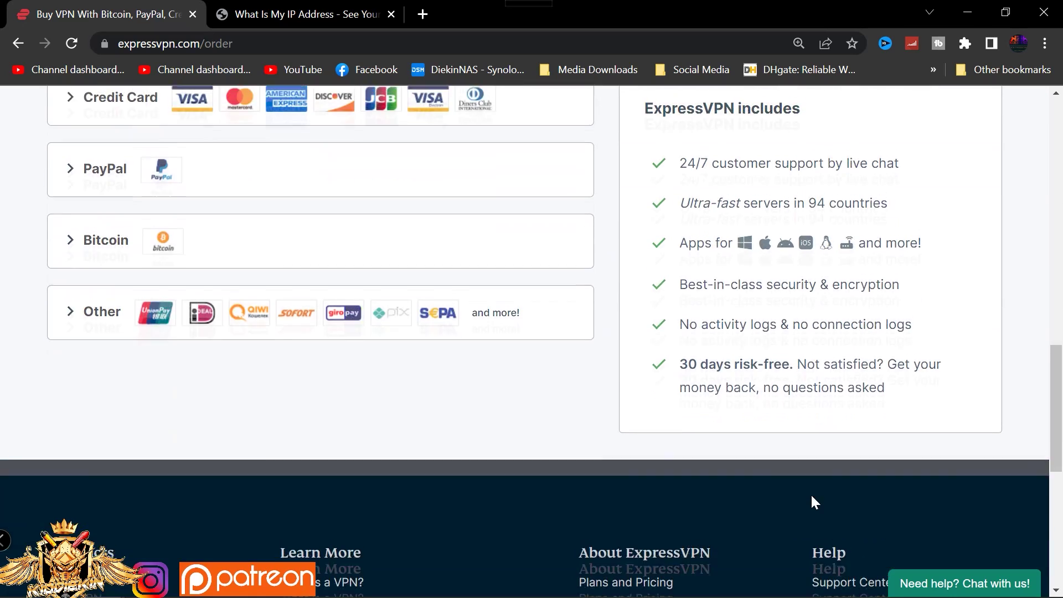
pyautogui.scroll(6, 814, 502)
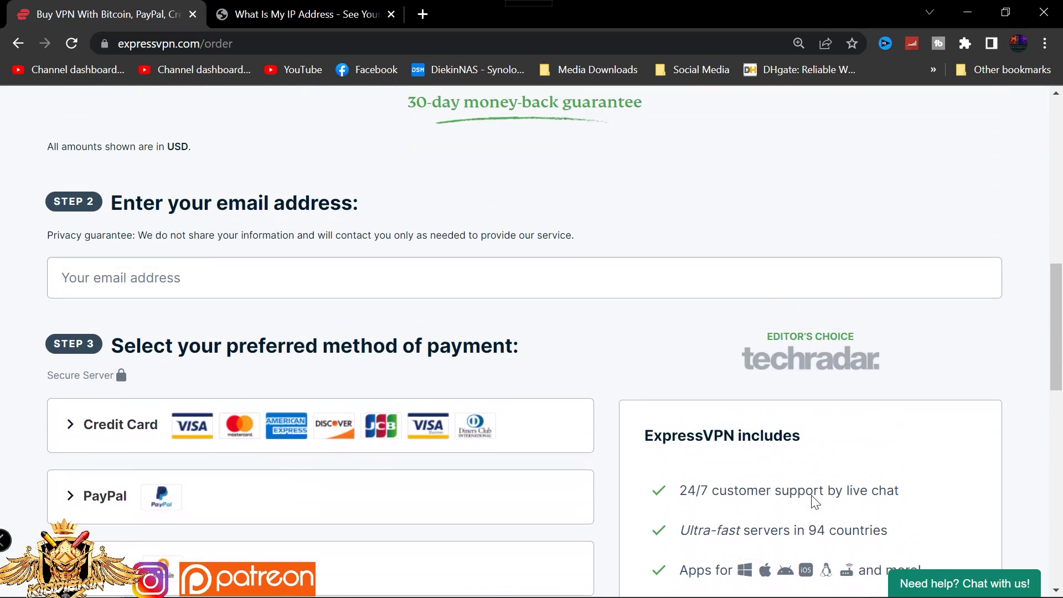
pyautogui.scroll(-4, 776, 474)
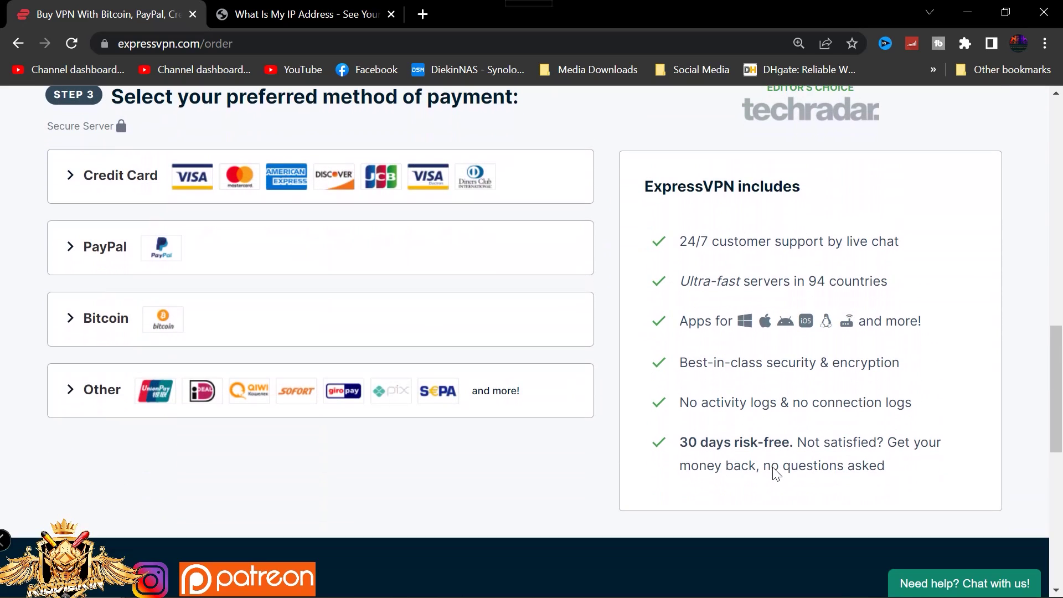
pyautogui.scroll(1, 774, 467)
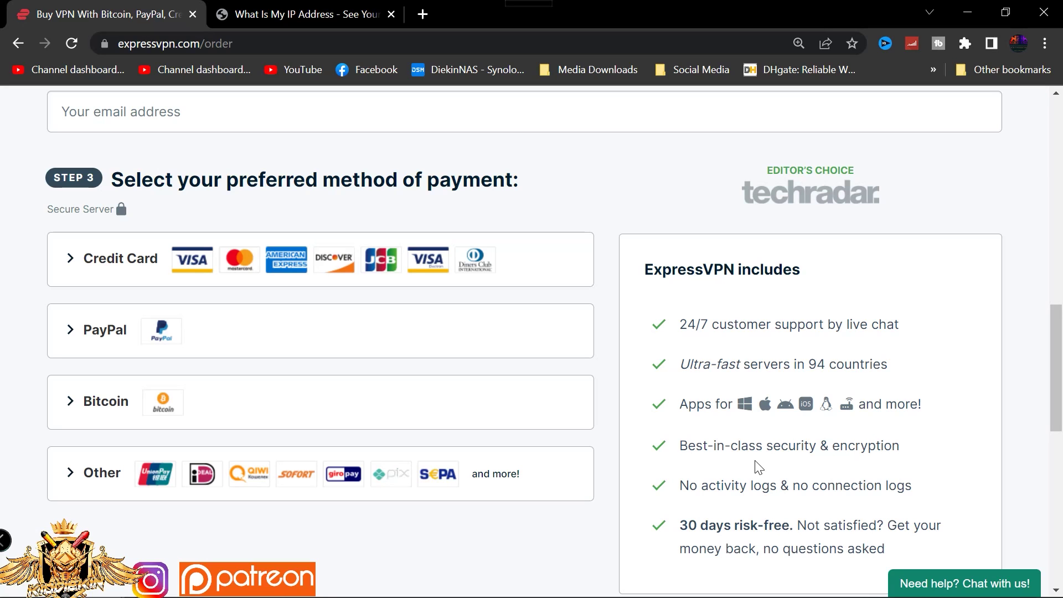
pyautogui.scroll(7, 591, 397)
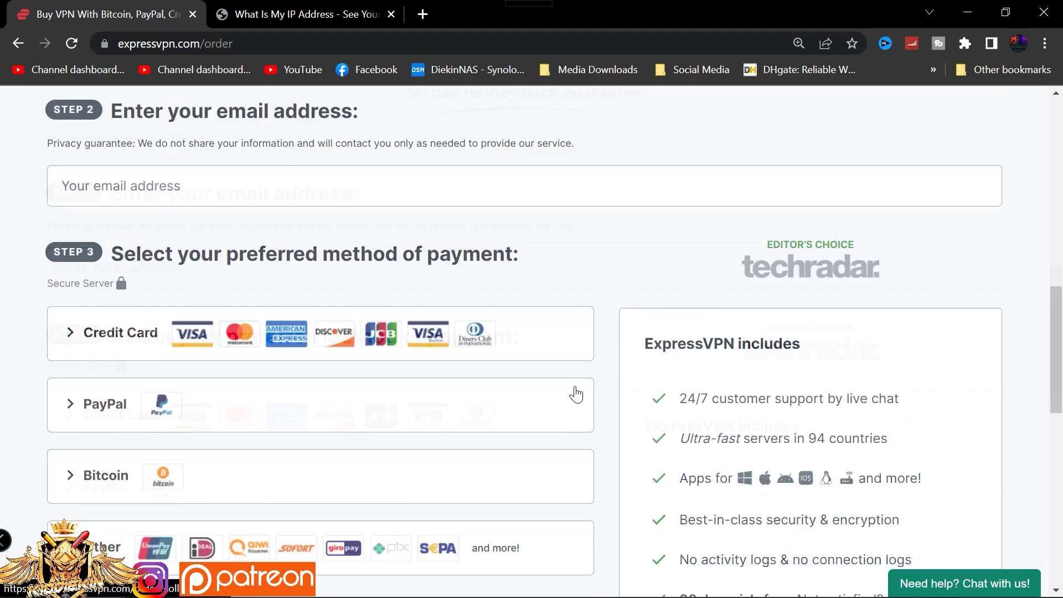
pyautogui.scroll(7, 563, 387)
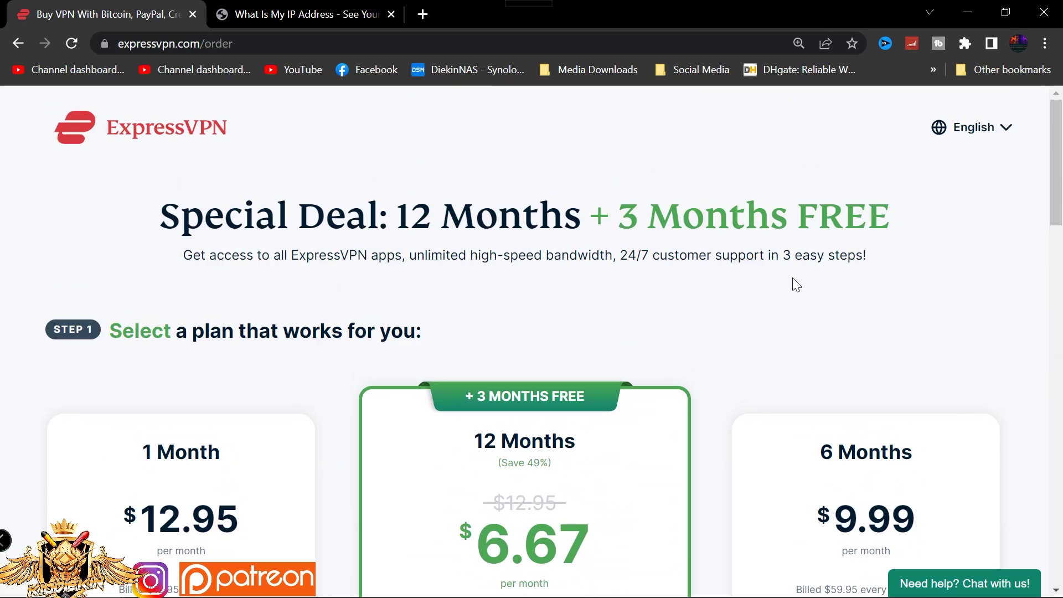
pyautogui.scroll(-3, 793, 285)
pyautogui.scroll(3, 793, 285)
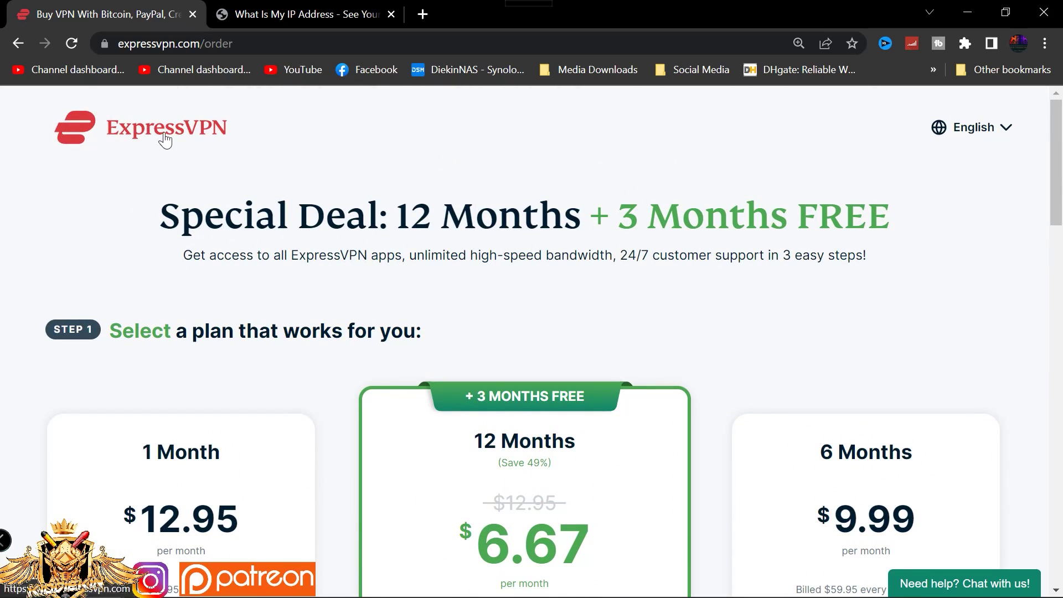
pyautogui.scroll(-20, 583, 278)
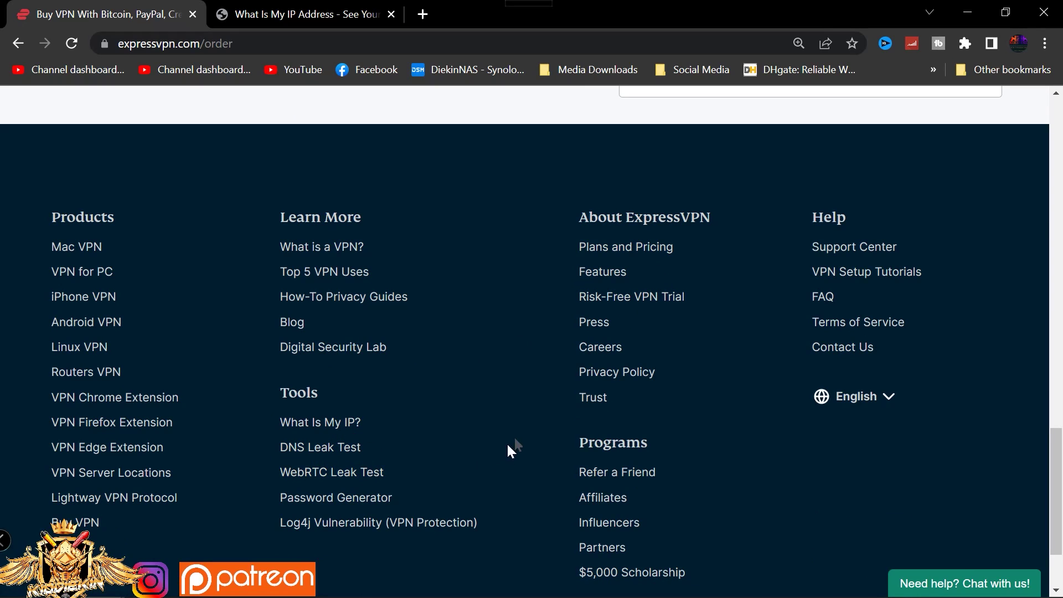
pyautogui.click(354, 422)
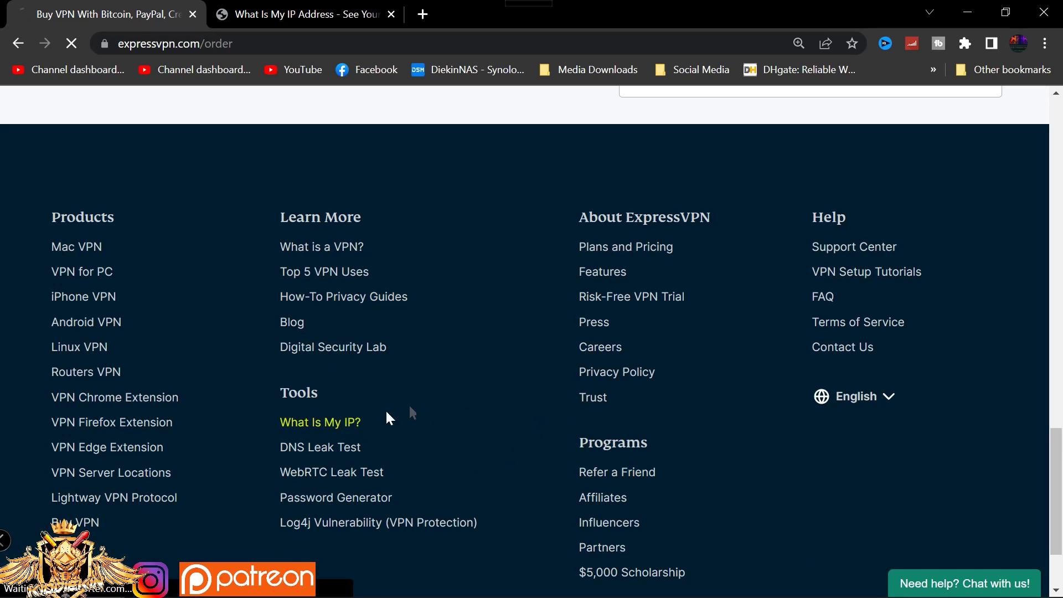
pyautogui.scroll(-4, 656, 359)
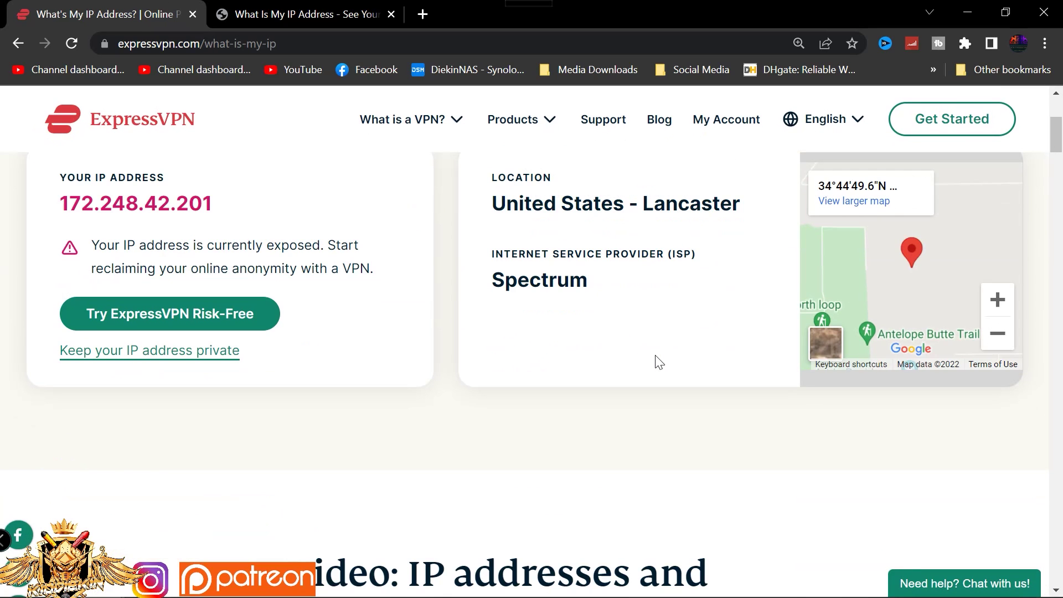
pyautogui.scroll(4, 642, 359)
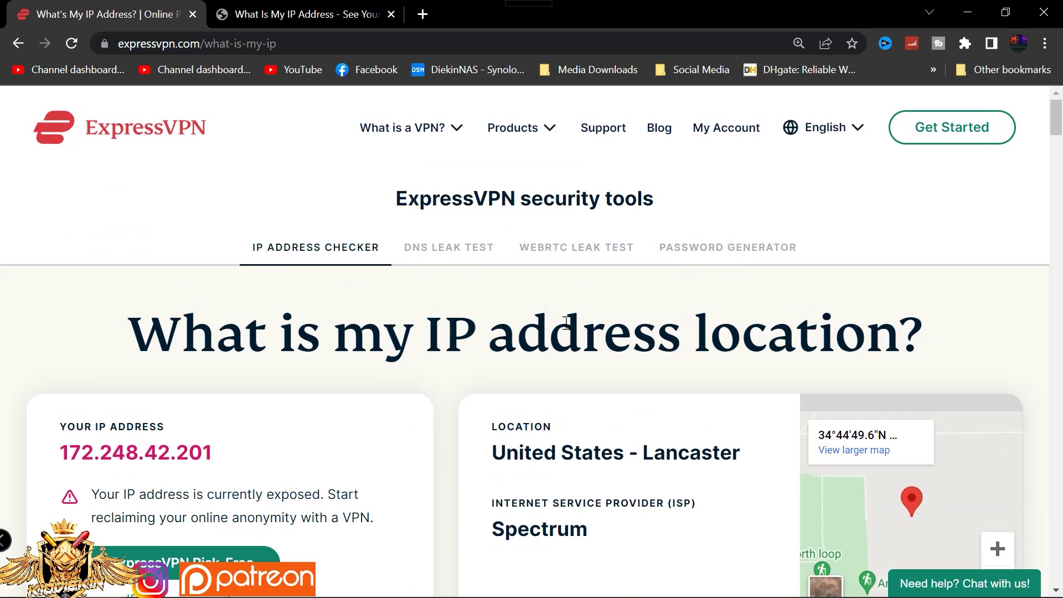
pyautogui.click(18, 43)
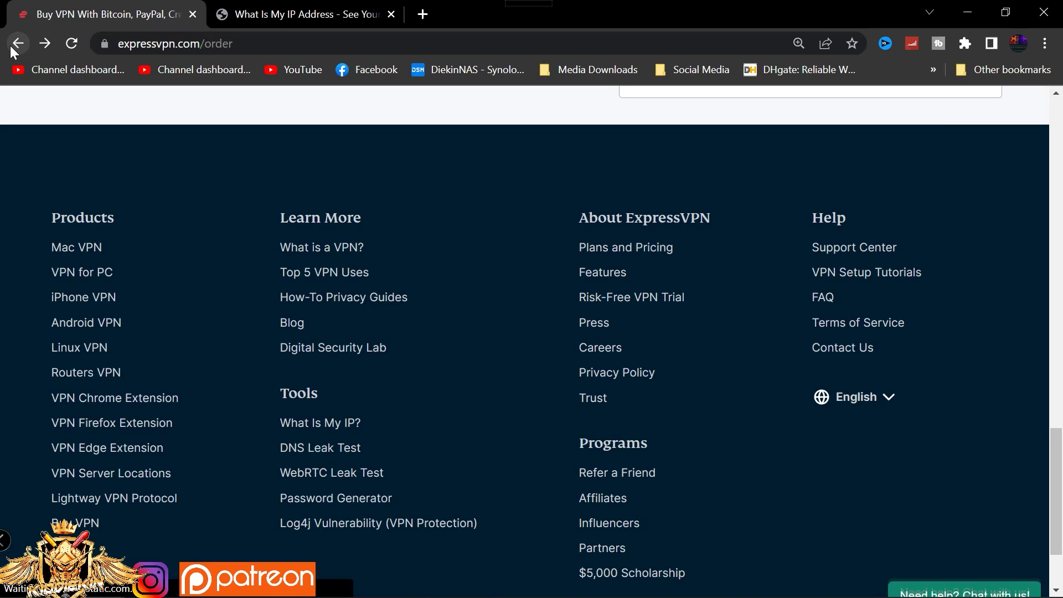
pyautogui.scroll(15, 528, 326)
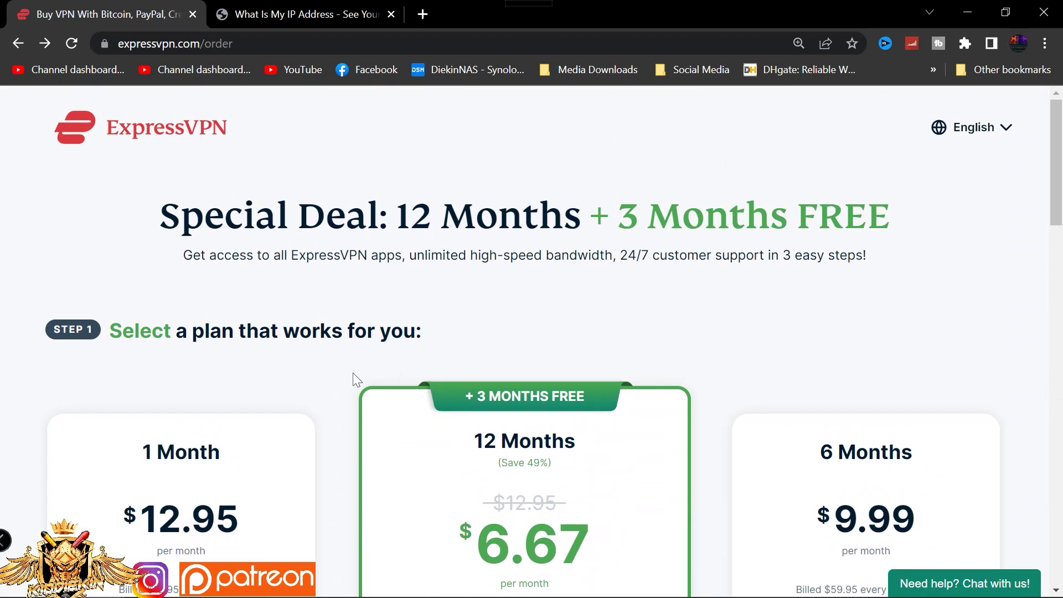
# Step: Use the ExpressVPN logo to reach the 'The VPN that just works' homepage and scroll through it briefly
pyautogui.click(161, 130)
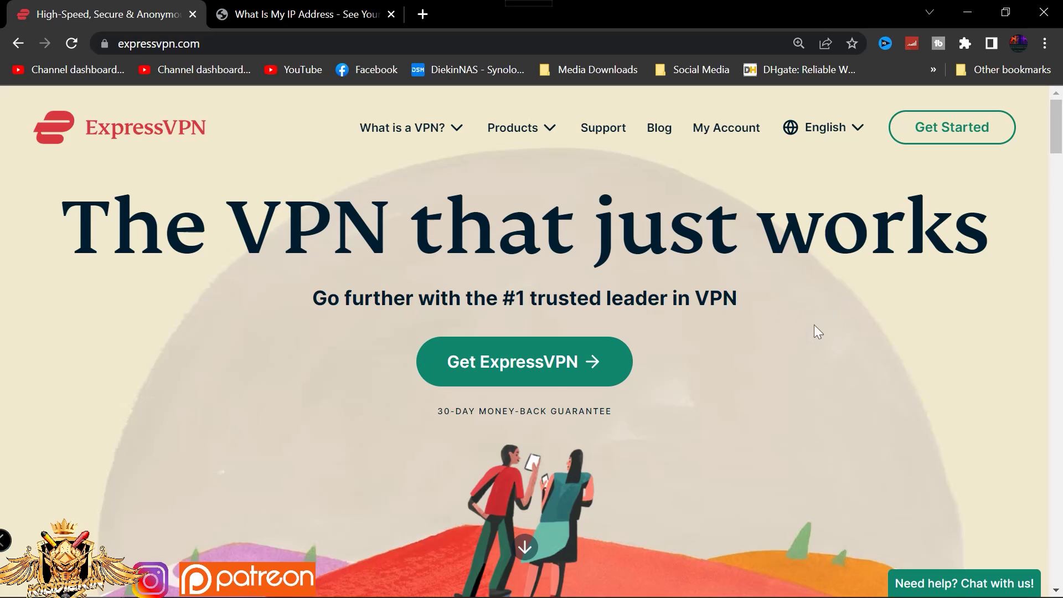
pyautogui.scroll(-1, 719, 419)
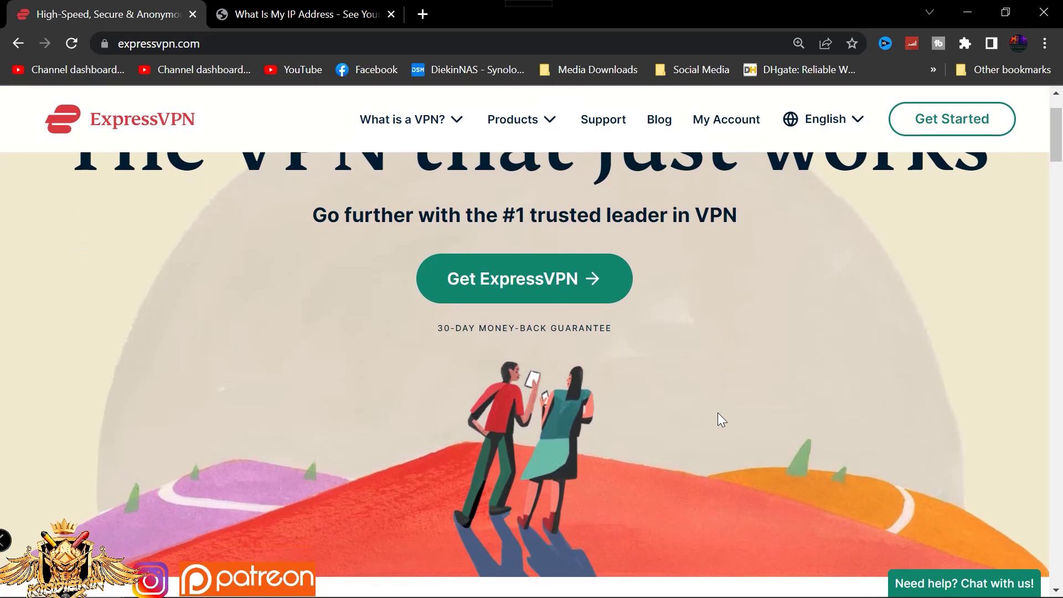
pyautogui.scroll(-3, 720, 420)
pyautogui.scroll(-3, 720, 420)
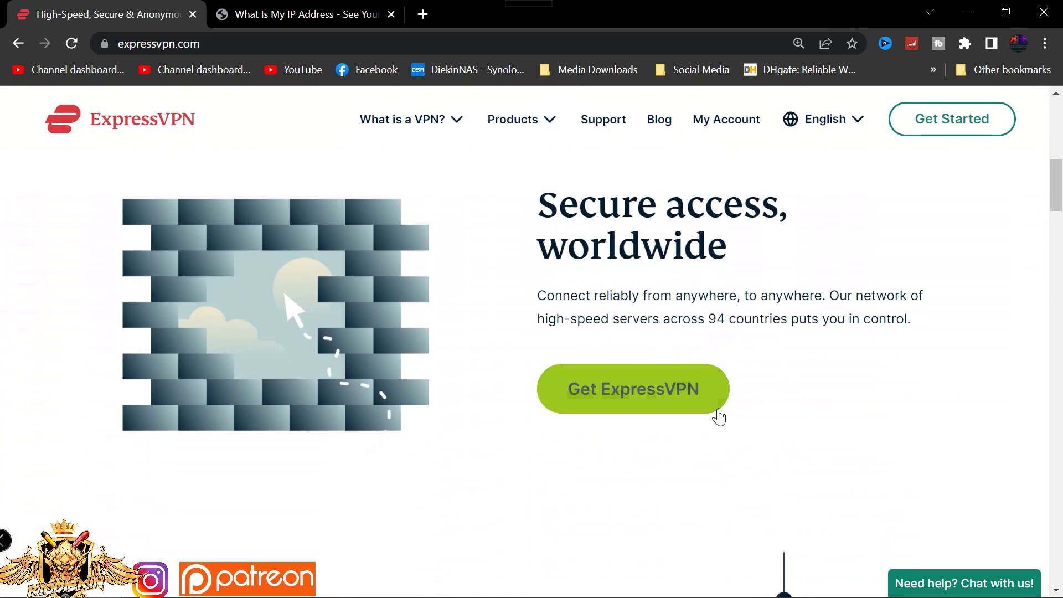
pyautogui.scroll(10, 720, 416)
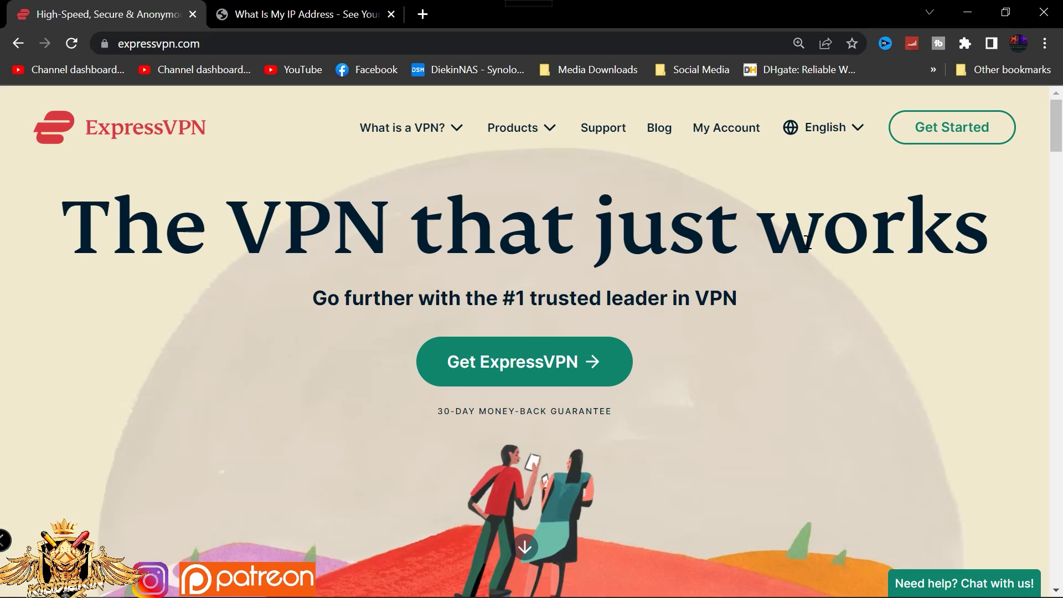
# Step: Scroll the homepage down to the footer and back up, then minimize Chrome to reveal the app
pyautogui.scroll(-10, 876, 252)
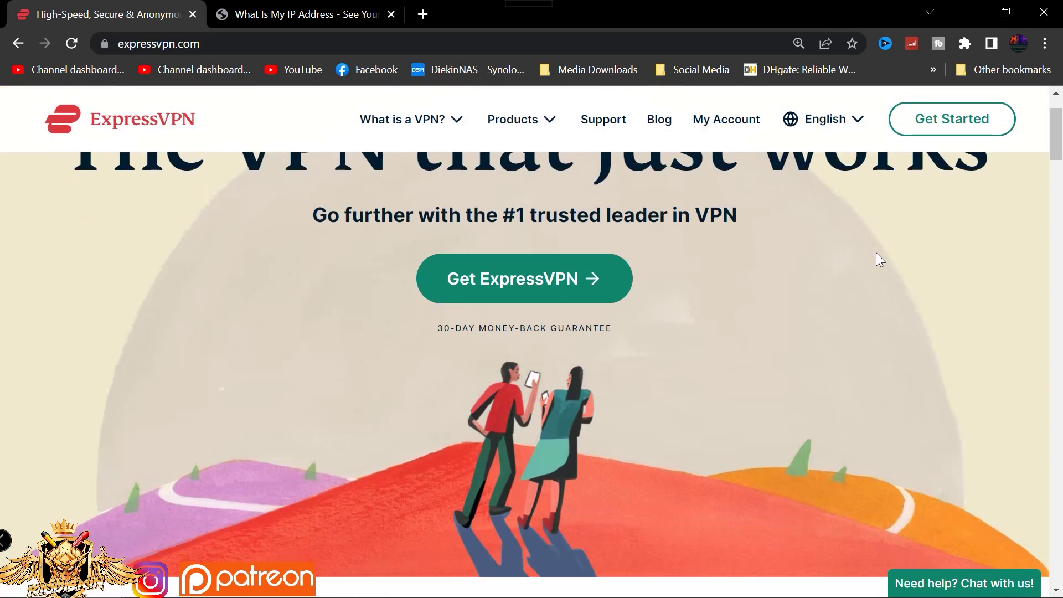
pyautogui.scroll(-15, 880, 259)
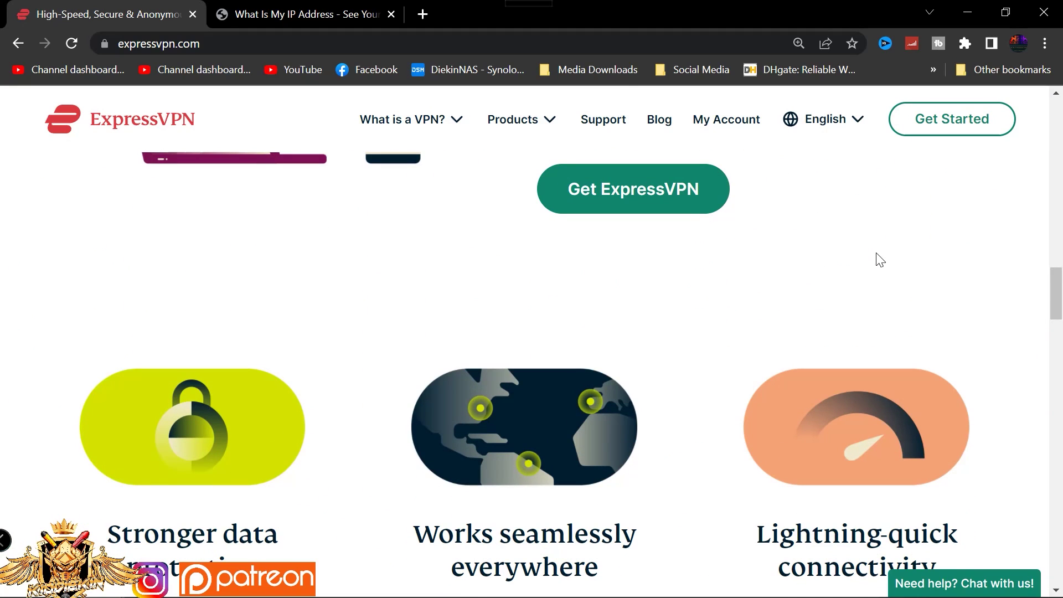
pyautogui.scroll(-13, 880, 259)
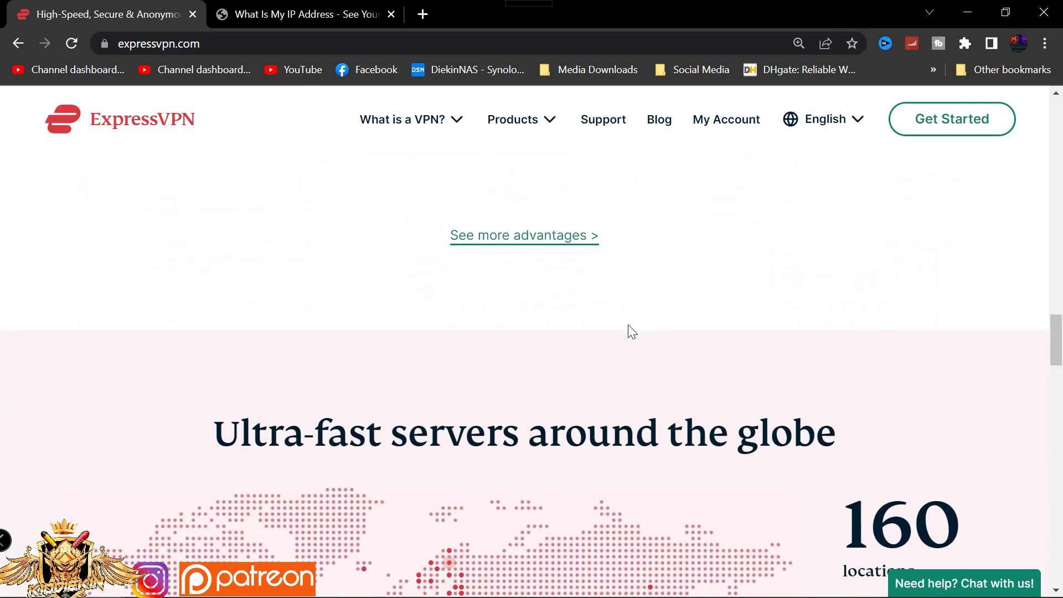
pyautogui.scroll(-3, 628, 324)
pyautogui.scroll(3, 627, 324)
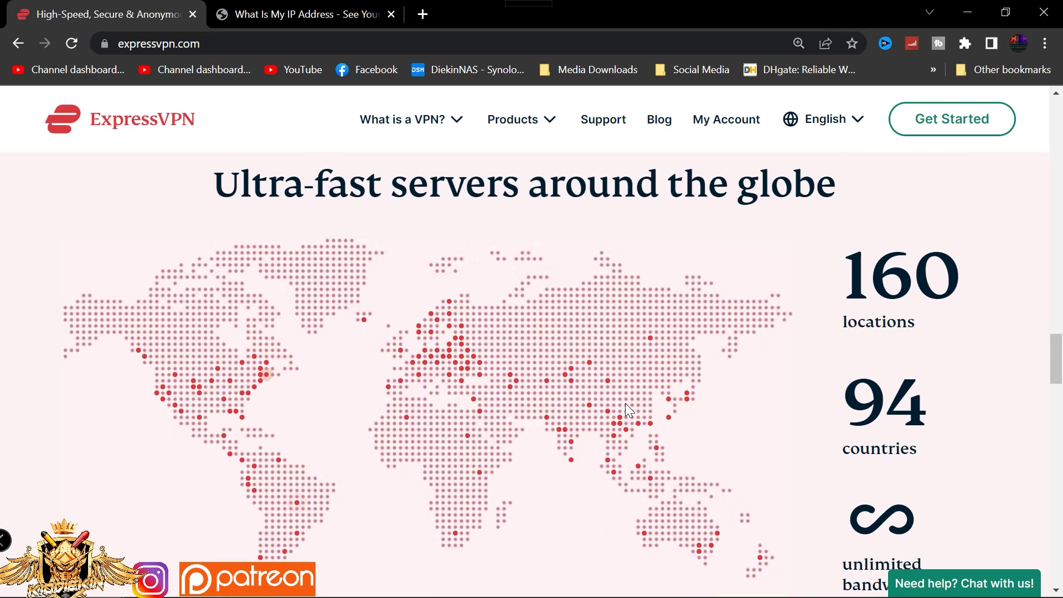
pyautogui.scroll(-3, 614, 410)
pyautogui.scroll(-10, 607, 406)
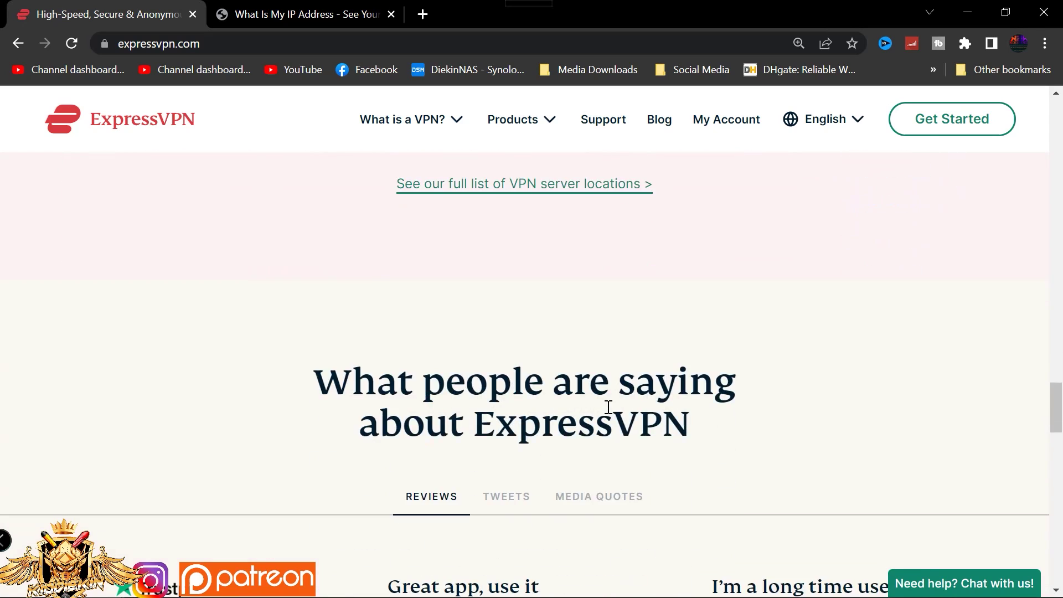
pyautogui.scroll(-2, 589, 411)
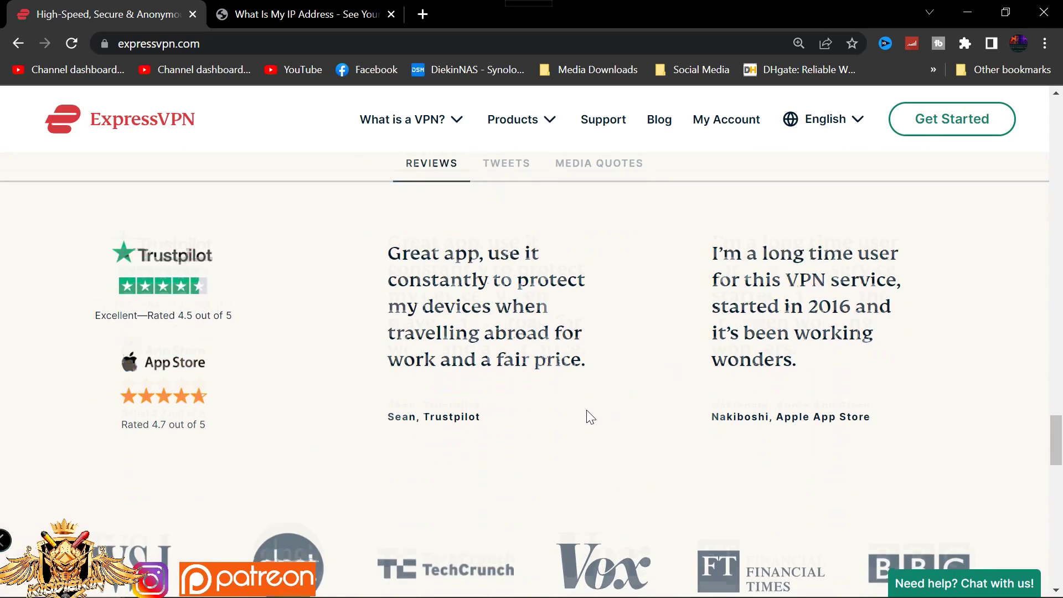
pyautogui.scroll(-5, 587, 410)
pyautogui.scroll(-5, 586, 410)
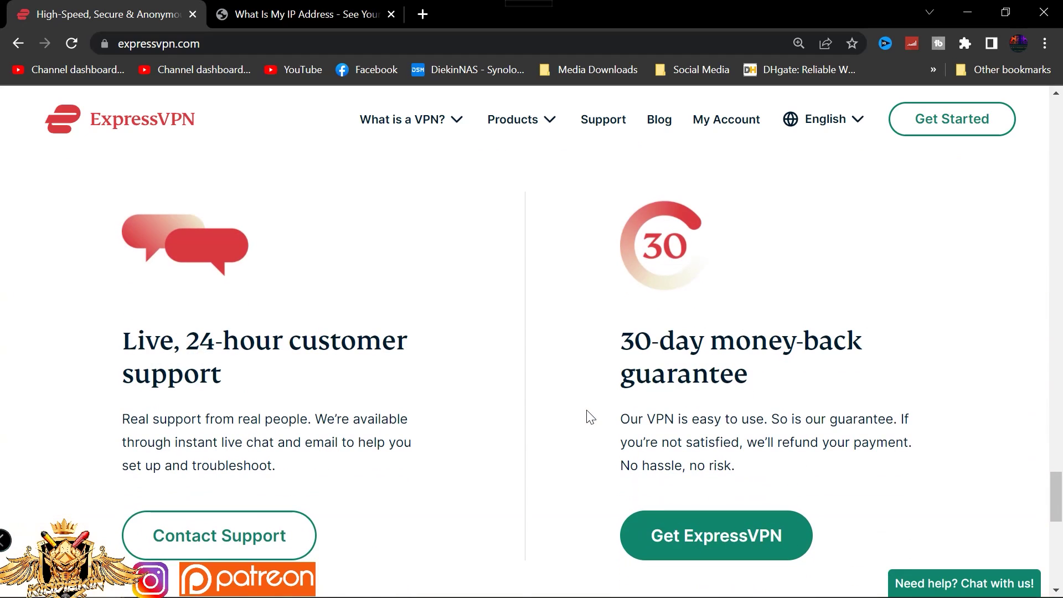
pyautogui.scroll(-6, 588, 414)
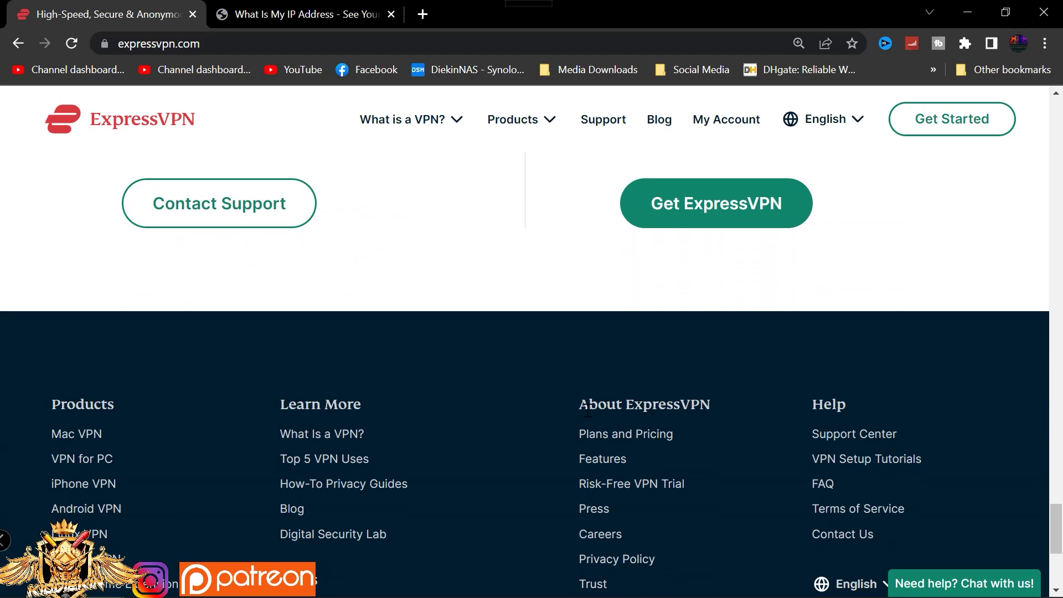
pyautogui.scroll(6, 538, 387)
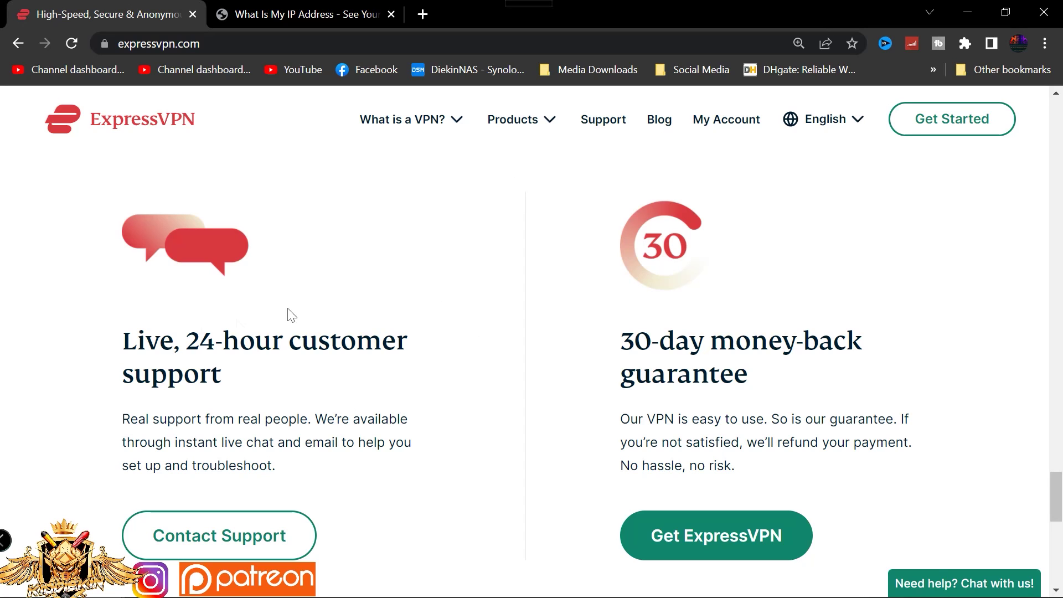
pyautogui.scroll(1, 490, 415)
pyautogui.scroll(15, 490, 415)
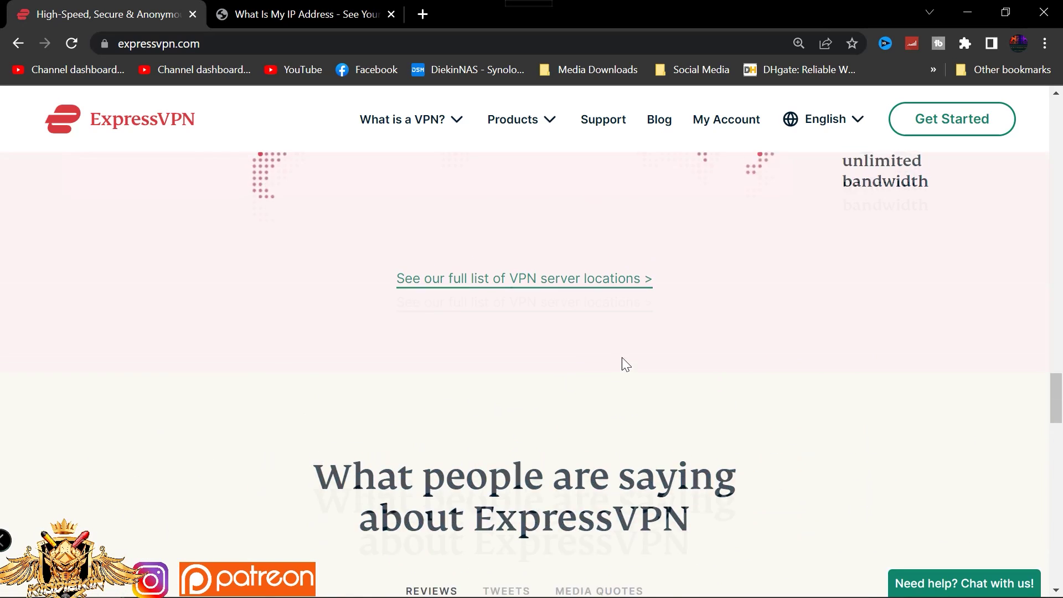
pyautogui.scroll(10, 624, 359)
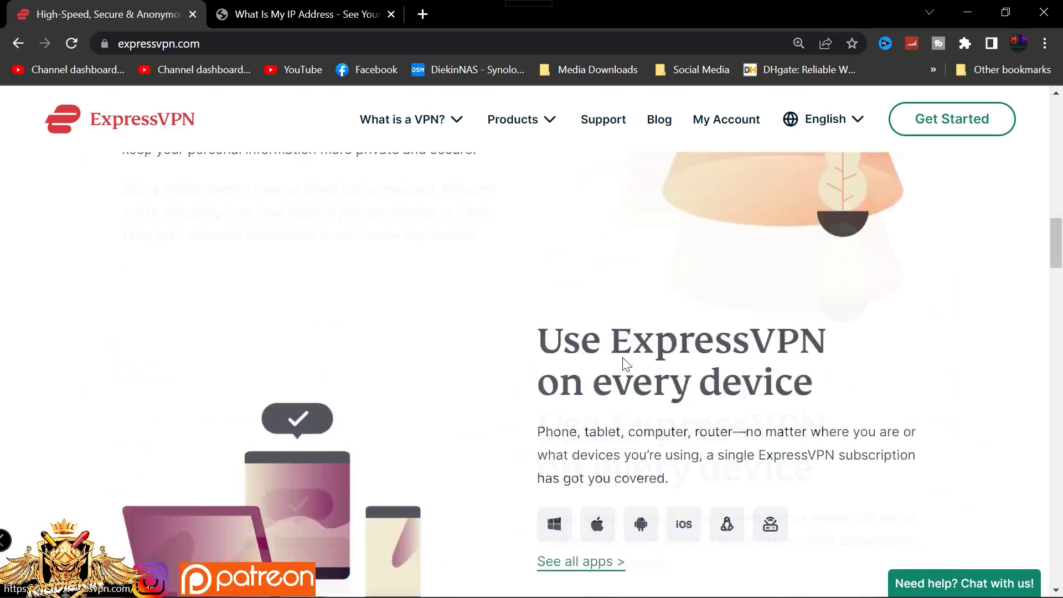
pyautogui.click(967, 11)
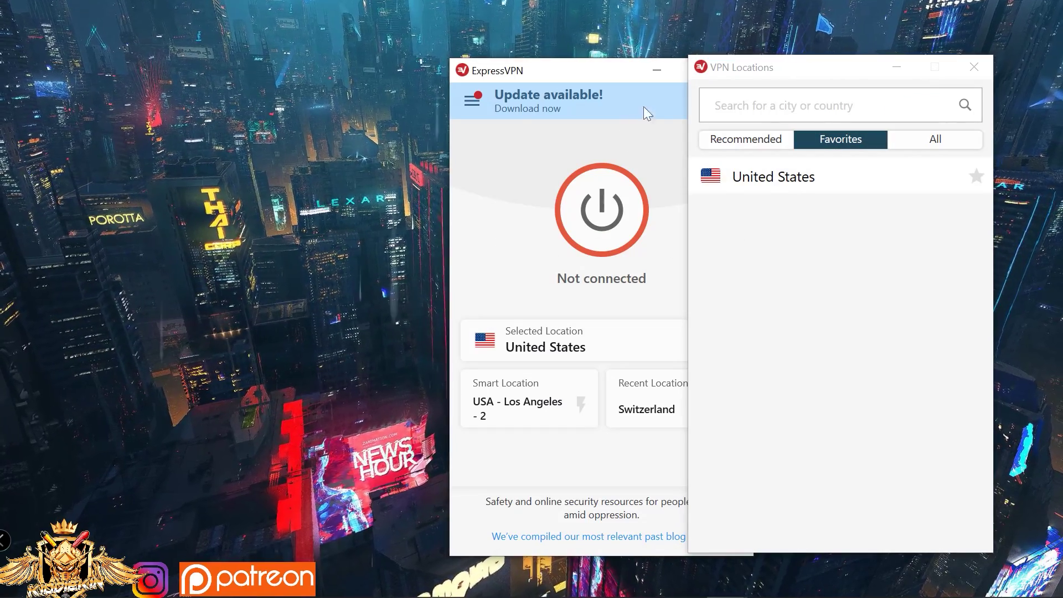
# Step: Bring the ExpressVPN window forward and switch the locations list to the Recommended countries
pyautogui.click(547, 228)
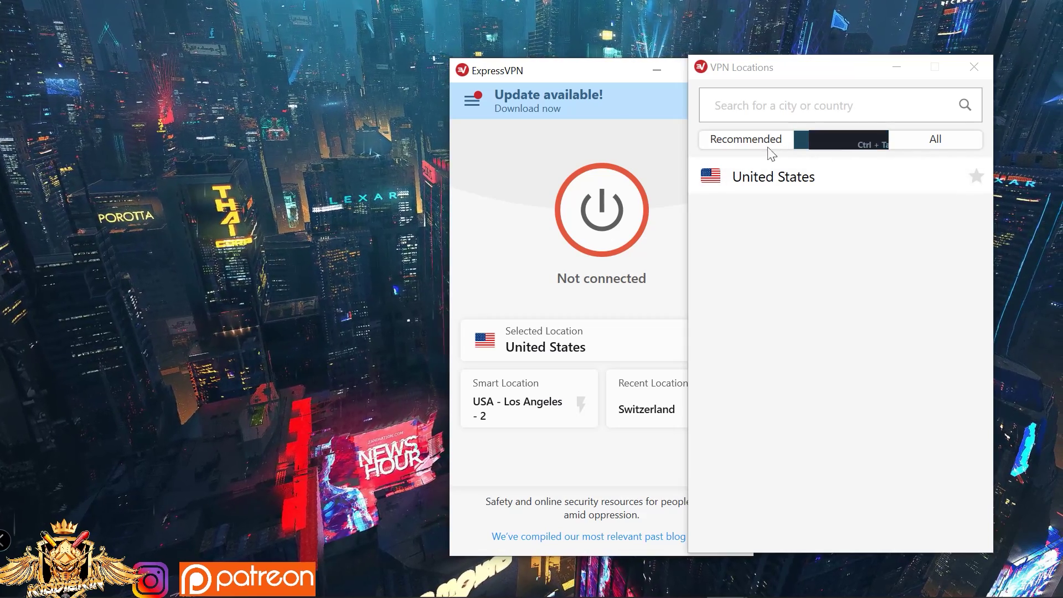
pyautogui.click(753, 140)
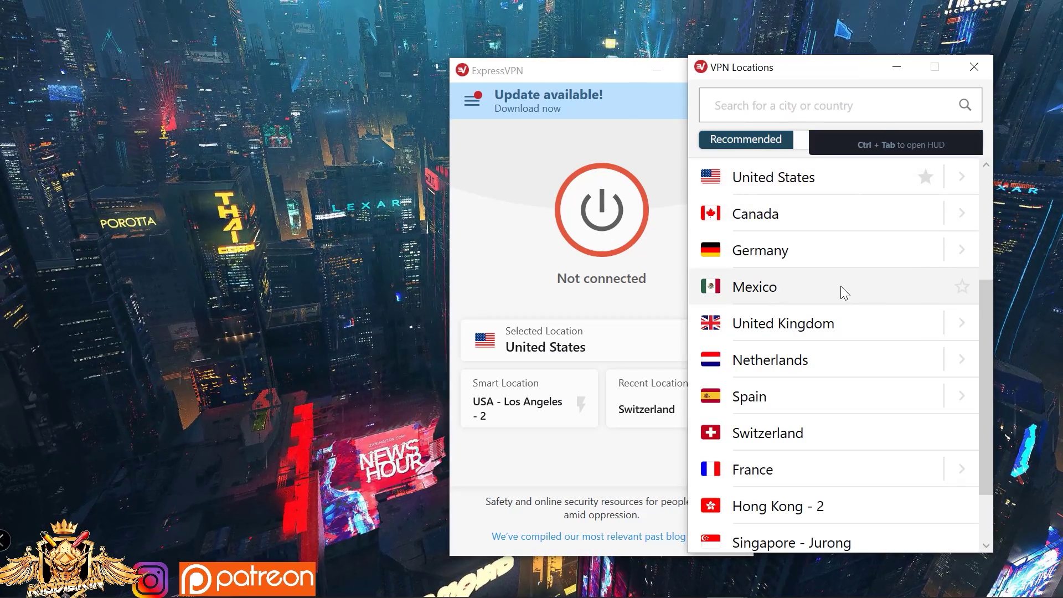